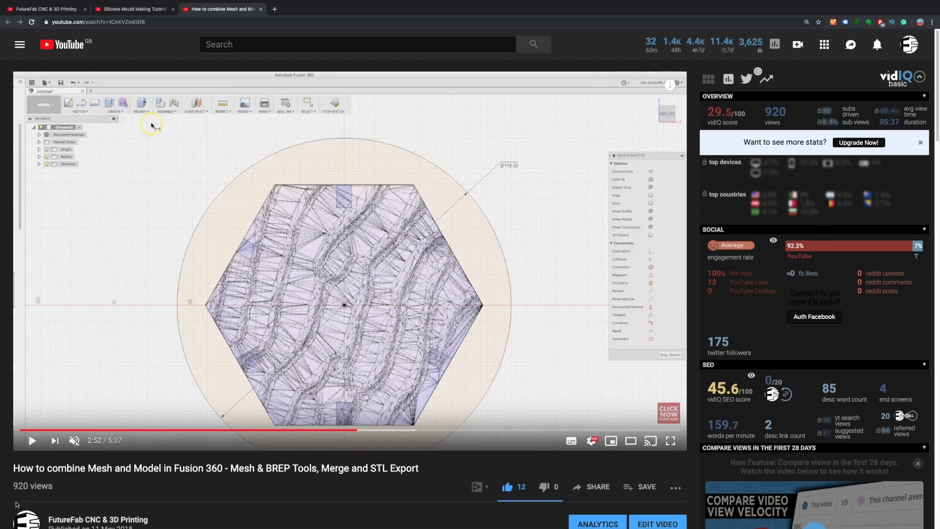
Step: Restart Fusion 360 to install the pending update, saving Brick Master Mould v2 first
scroll(16, 504, "down", 5)
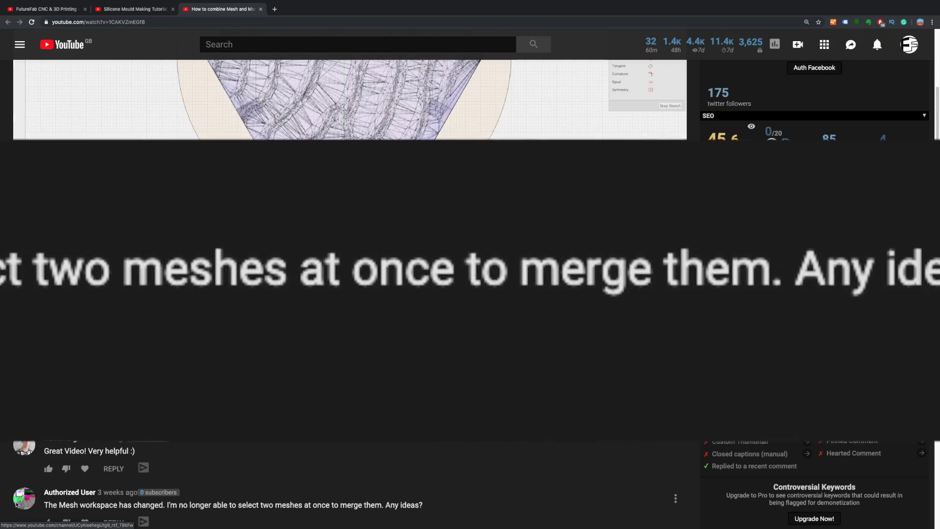
scroll(16, 504, "up", 3)
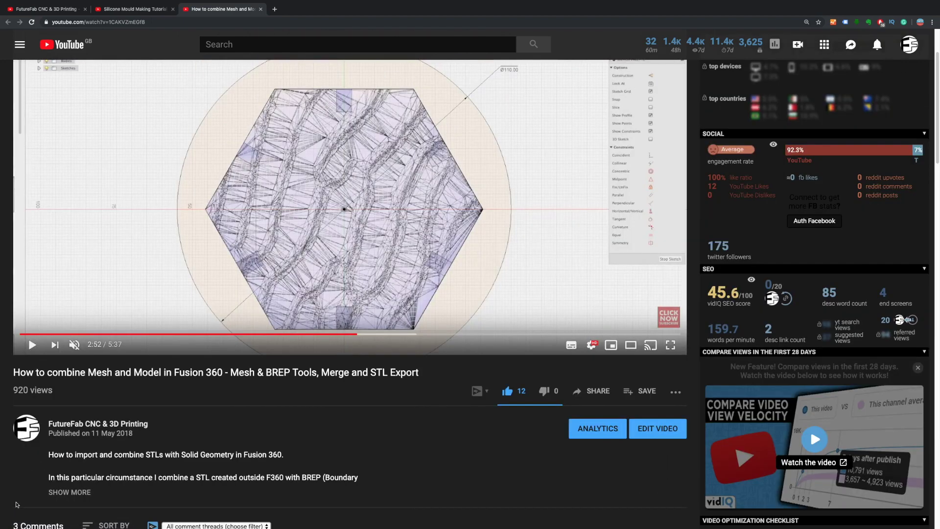
scroll(16, 504, "up", 2)
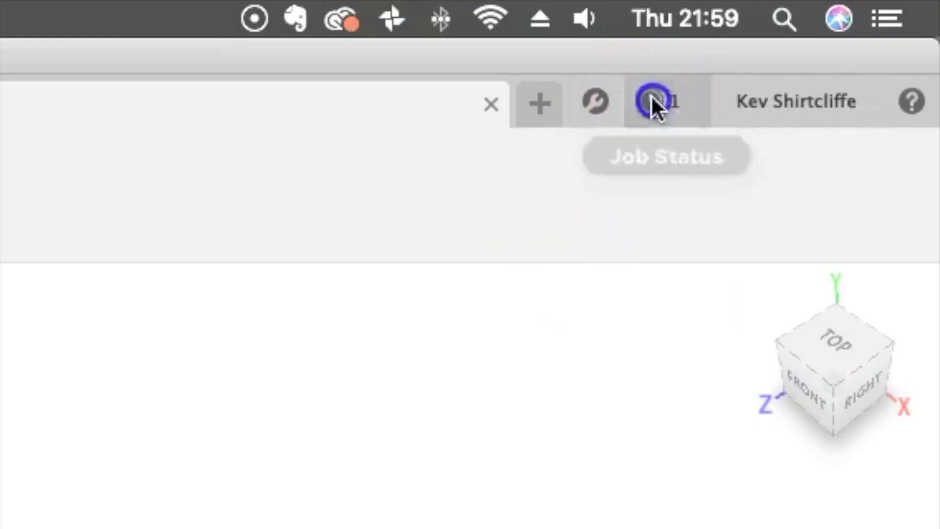
left_click(876, 23)
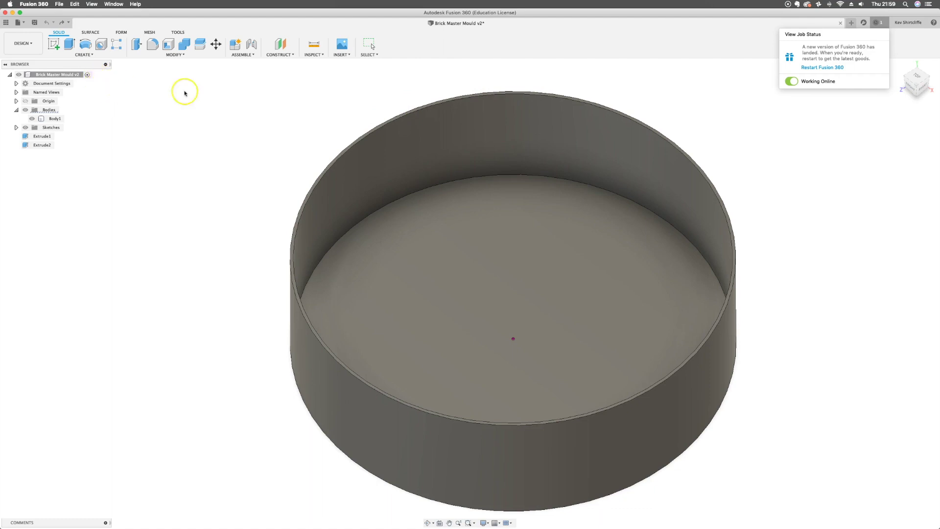
left_click(814, 67)
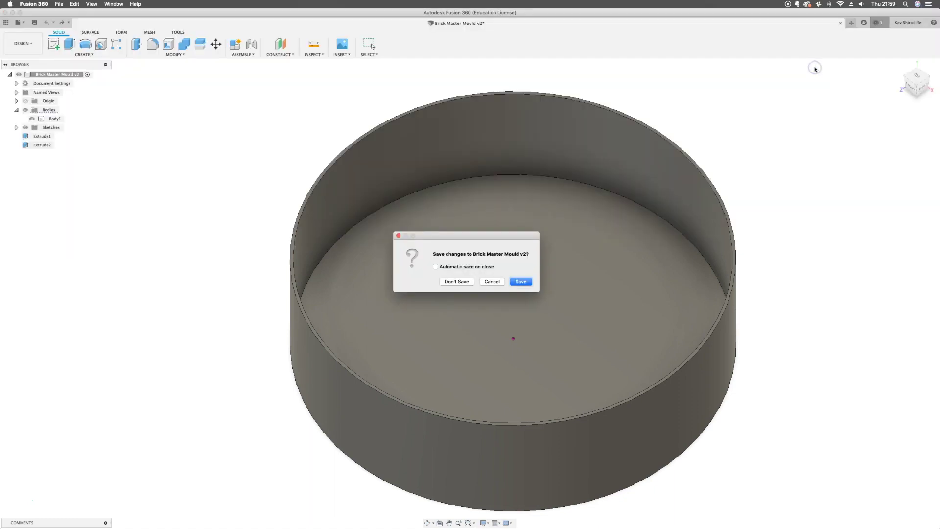
left_click(520, 282)
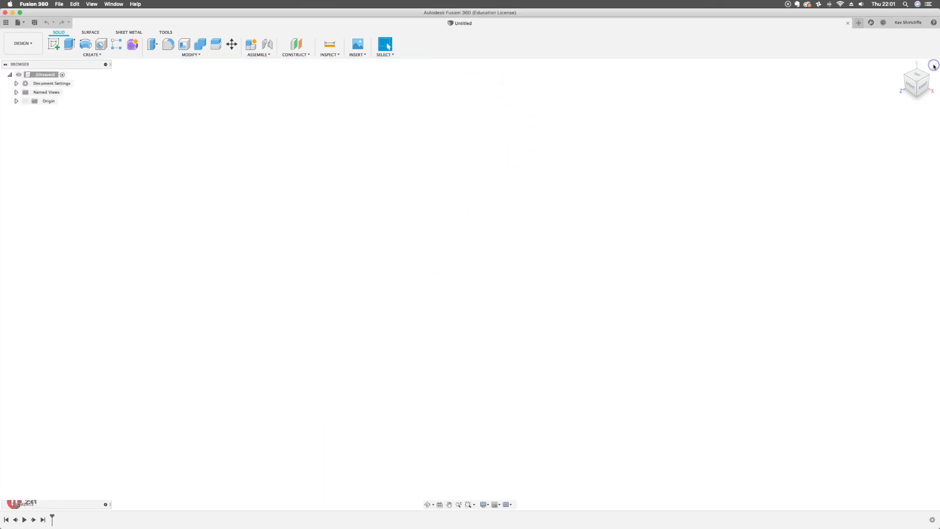
Step: Open the Brick Master Mould v3 design and inspect its Extrude1 and Extrude2 features
left_click(26, 23)
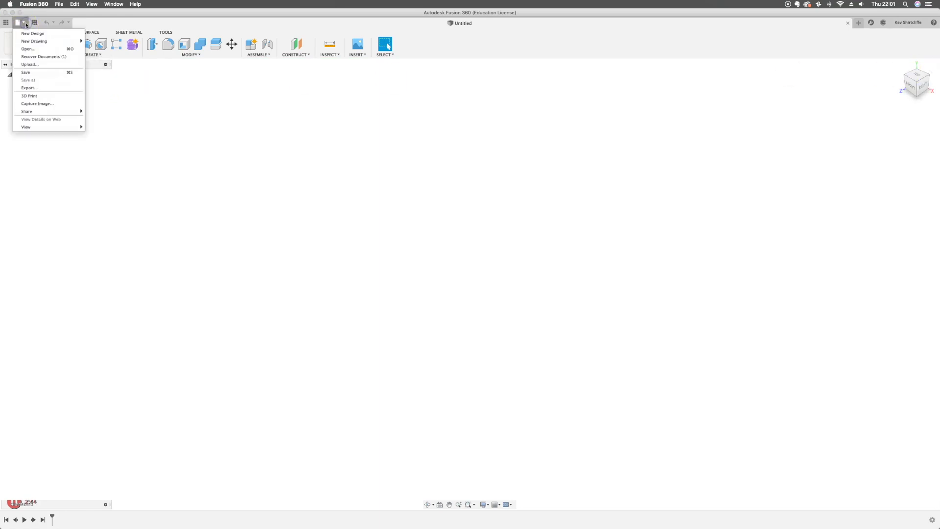
left_click(28, 49)
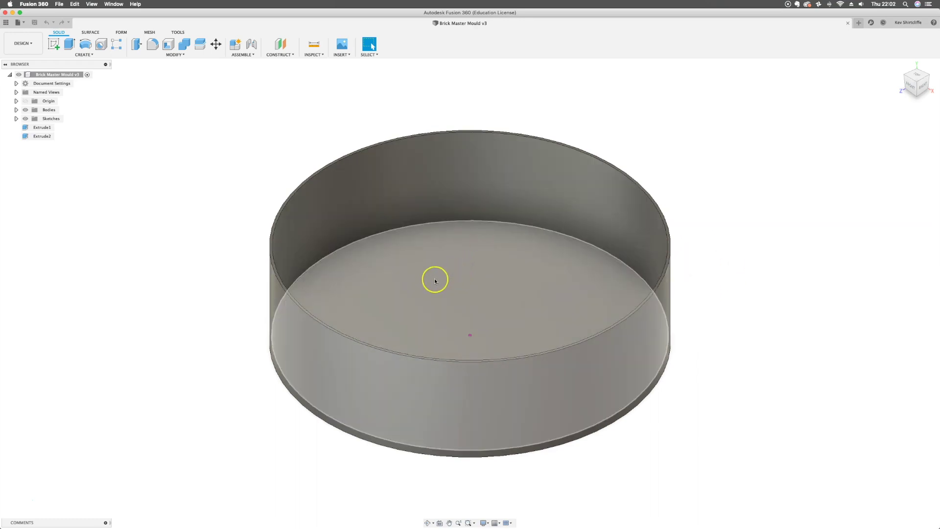
left_click(461, 243)
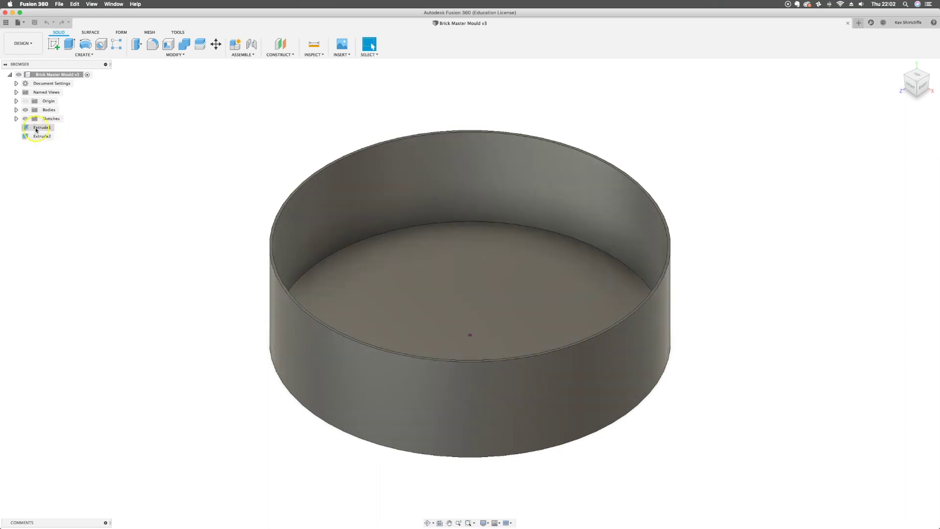
left_click(42, 128)
left_click(84, 272)
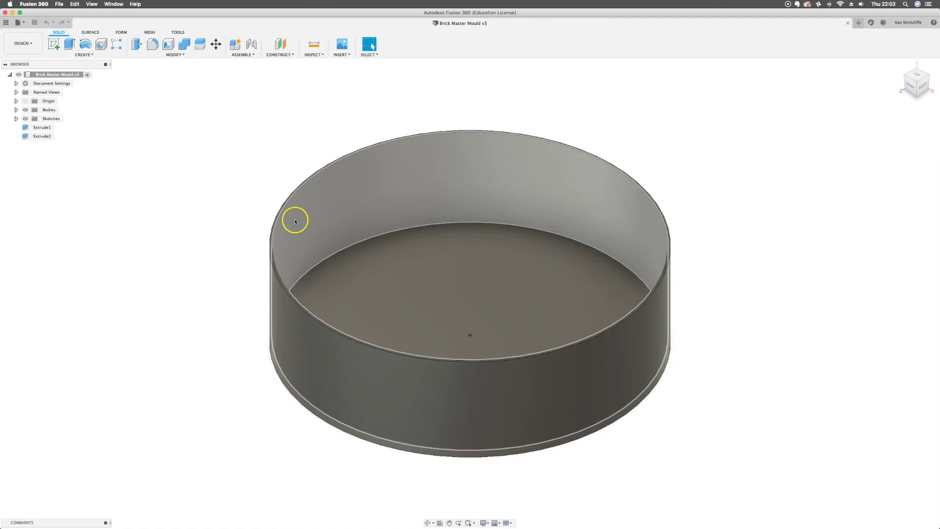
left_click(35, 45)
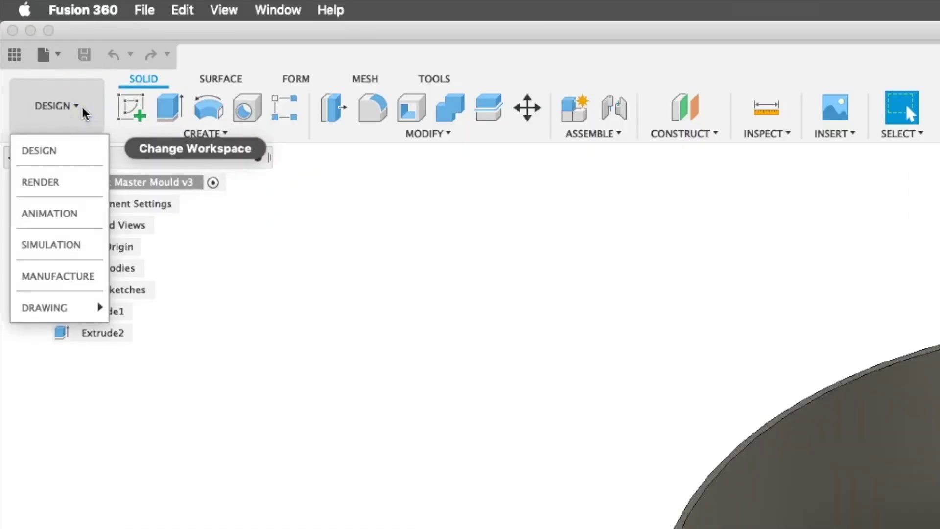
Step: Browse the Insert and Mesh Create menus, then start Insert Mesh from the Solid tab
left_click(83, 109)
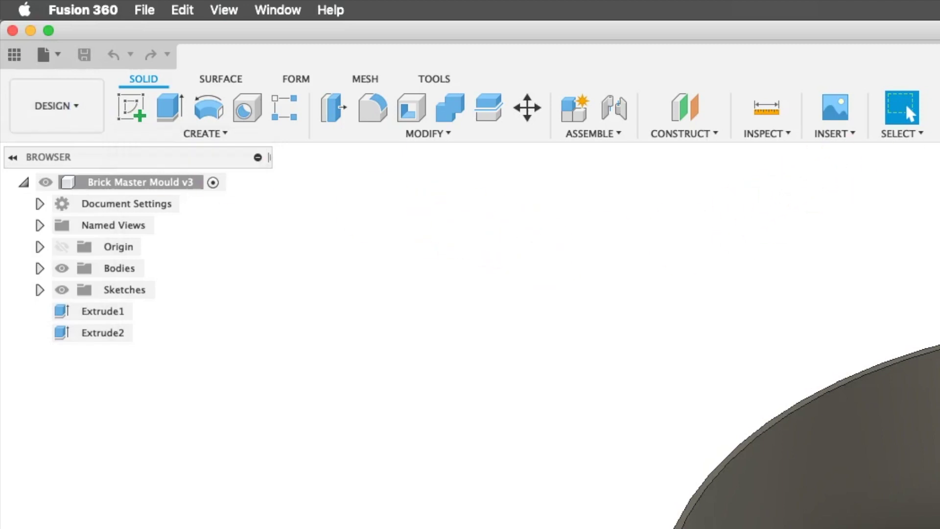
left_click(852, 139)
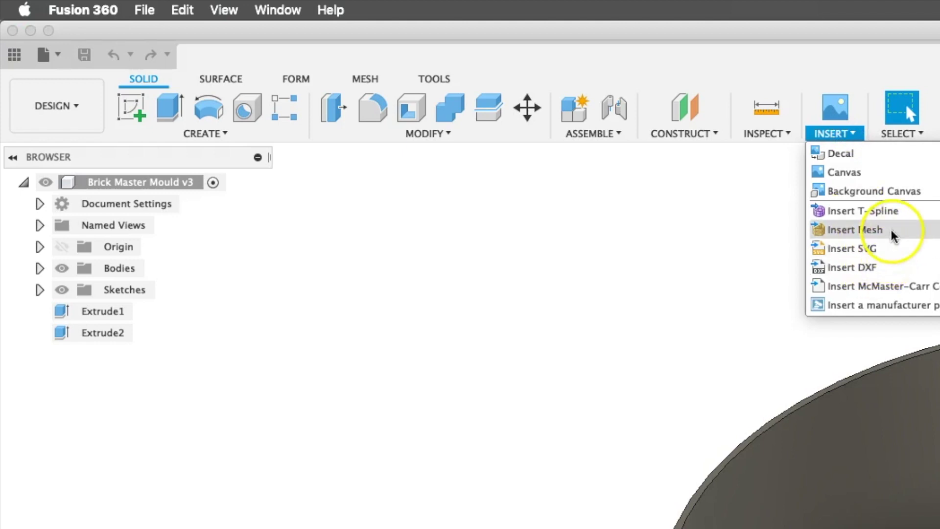
left_click(126, 329)
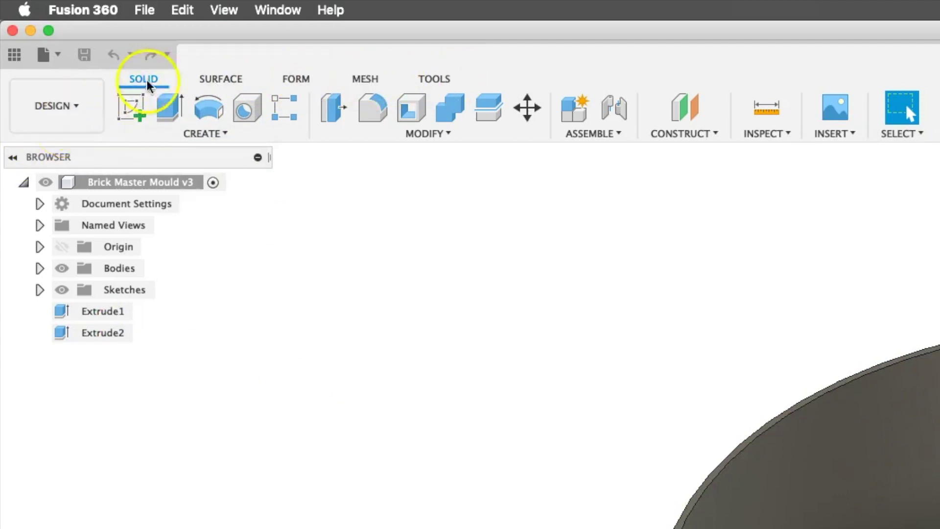
left_click(359, 79)
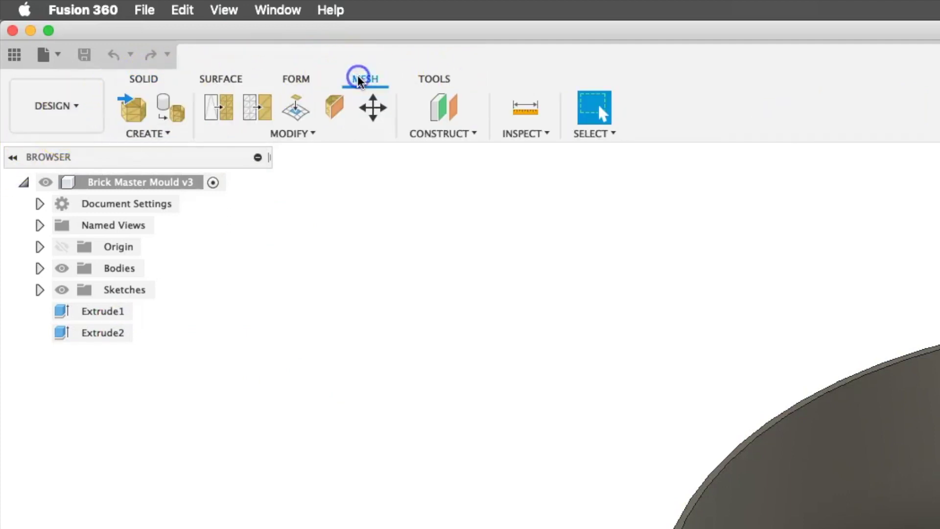
left_click(168, 133)
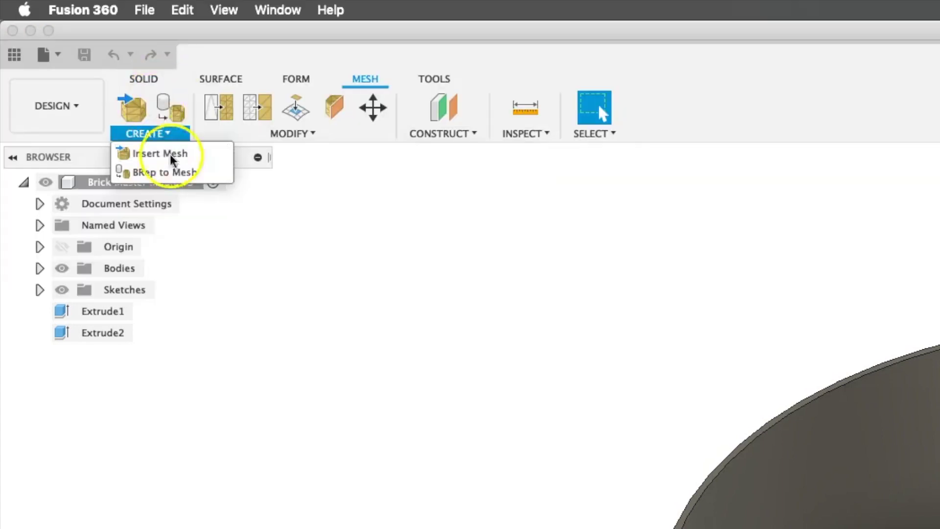
left_click(147, 81)
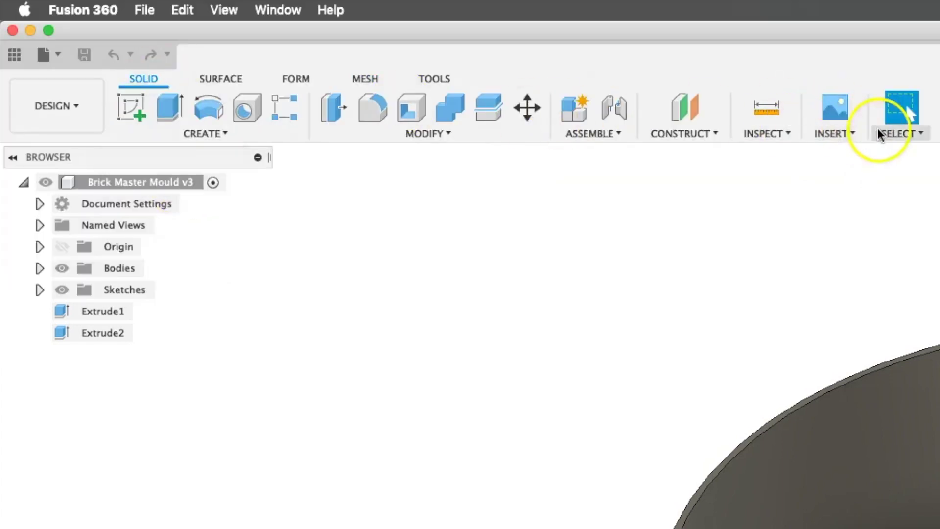
left_click(849, 133)
left_click(877, 230)
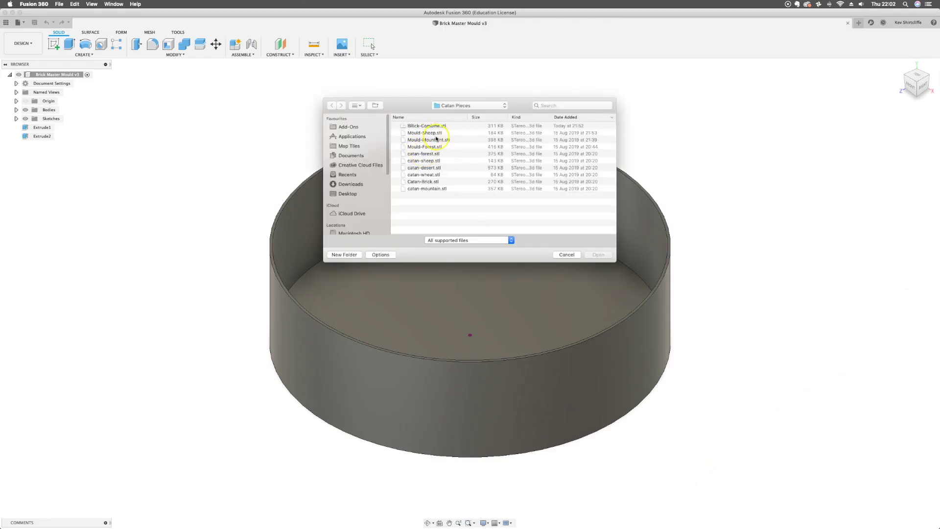
Step: Insert Catan-Brick.stl with an X angle of -90°, moved to ground, and confirm
left_click(431, 183)
left_click(598, 255)
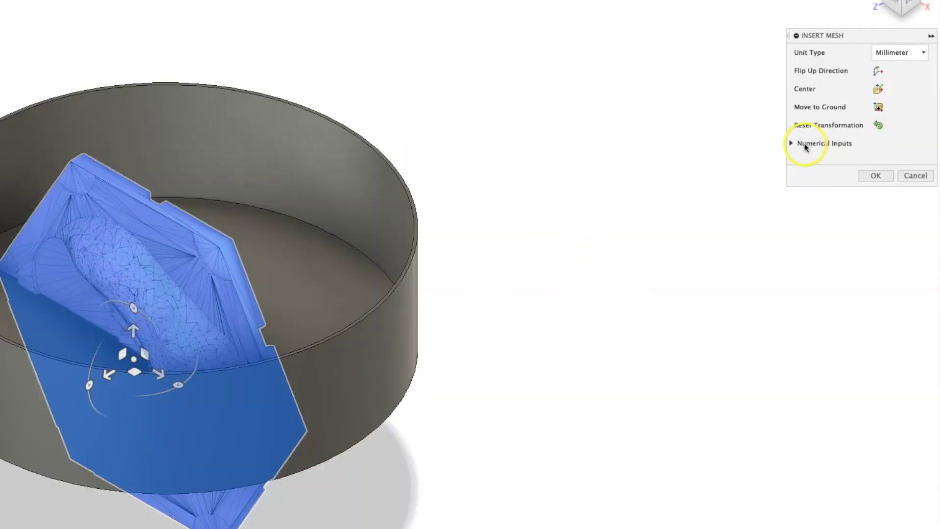
left_click(790, 143)
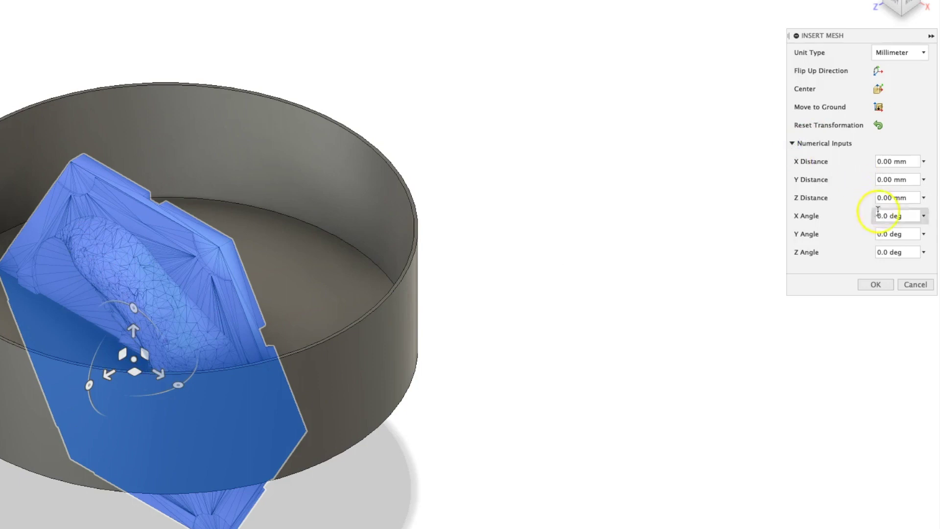
left_click(914, 163)
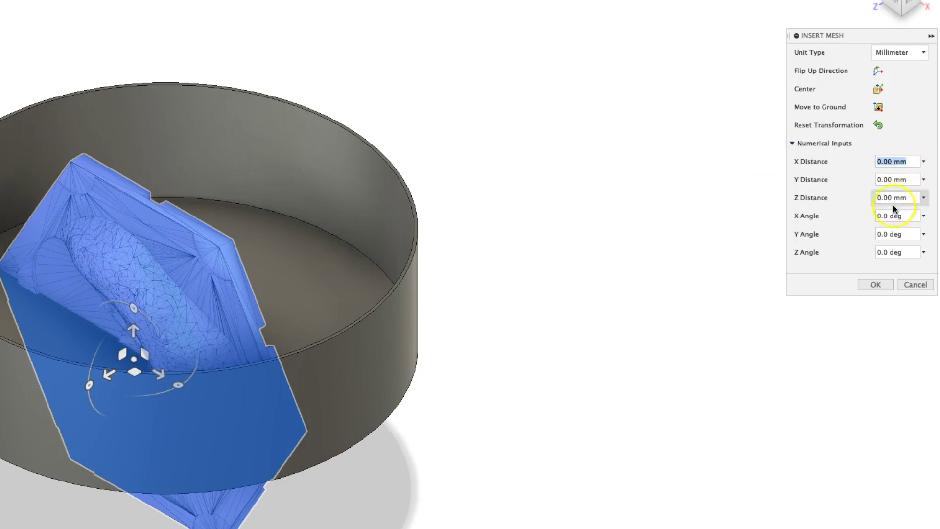
left_click(913, 216)
type("-")
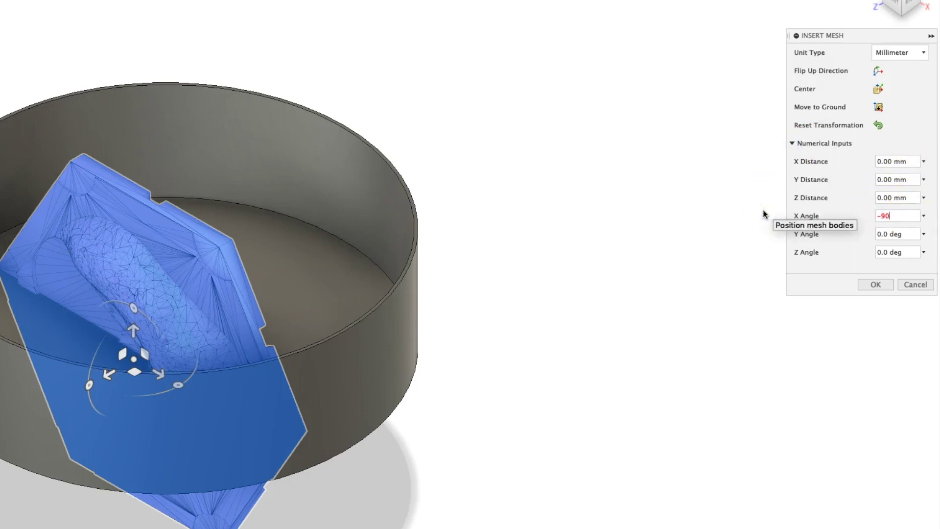
type("90")
key("Return")
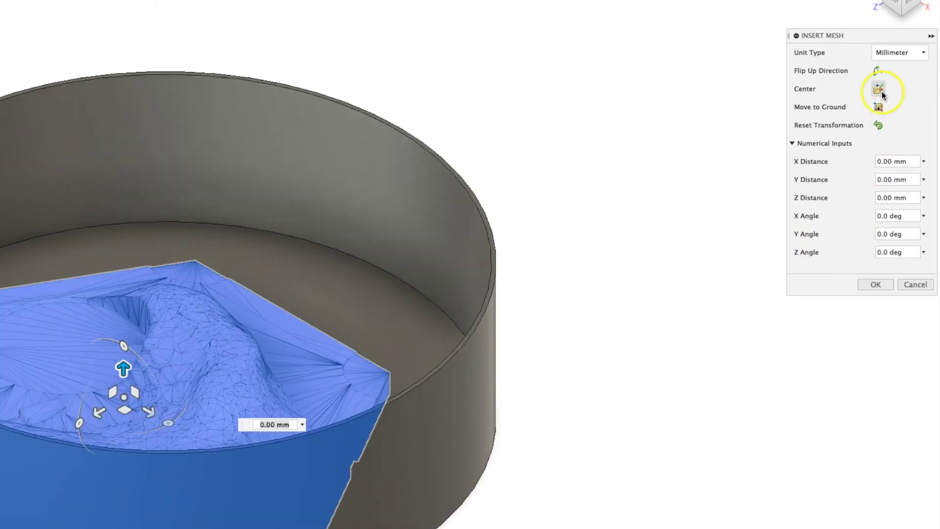
left_click(878, 107)
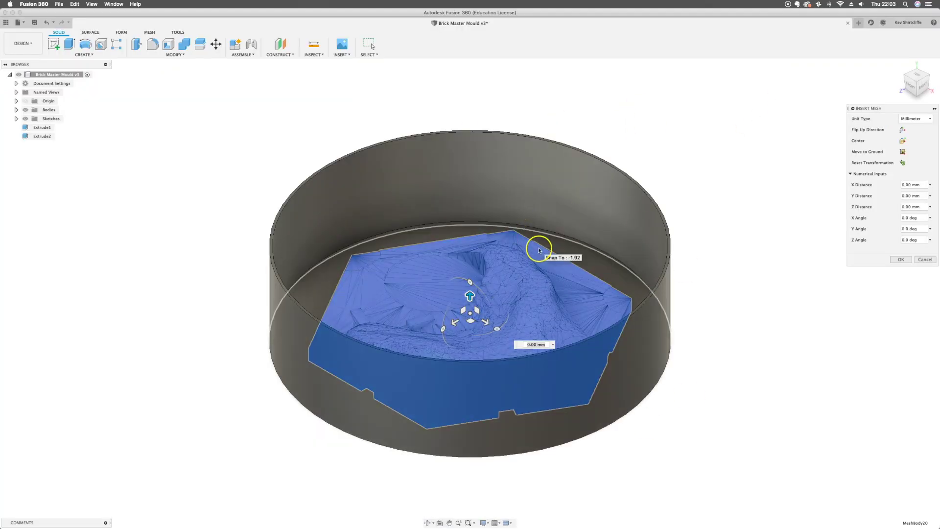
left_click(901, 259)
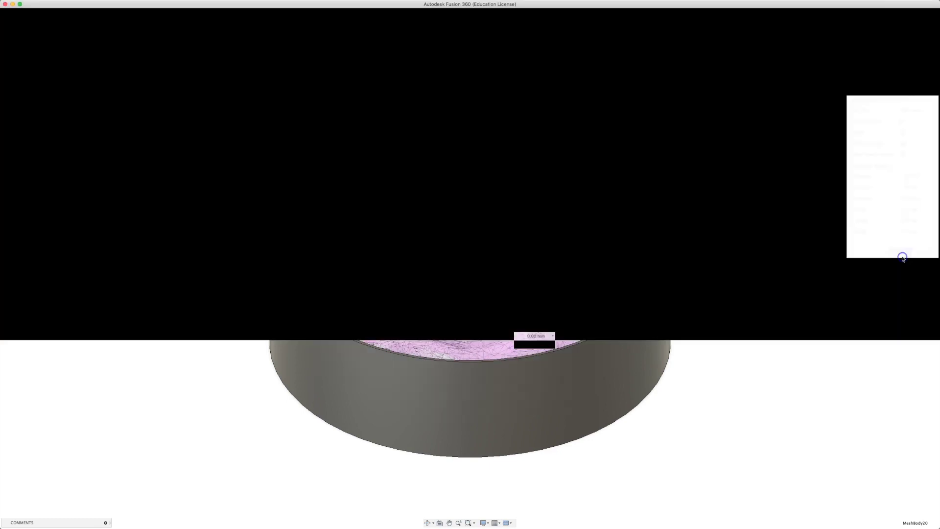
Step: Expand the bodies list, view the mould from the top, and select Body1
left_click(20, 118)
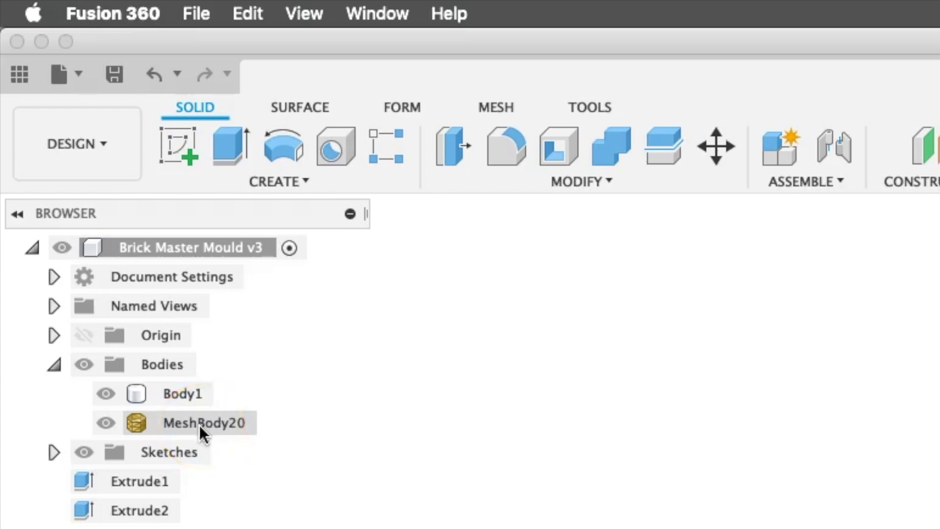
left_click(204, 457)
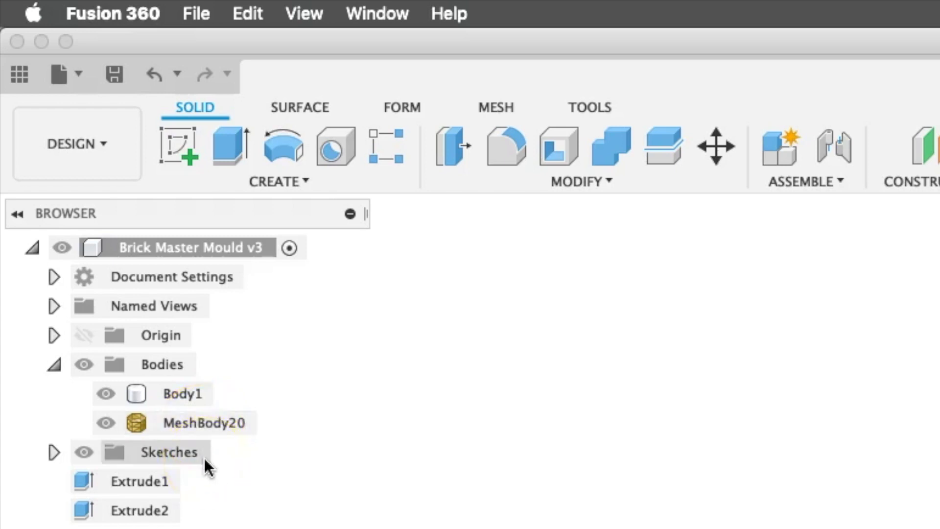
left_click(349, 523)
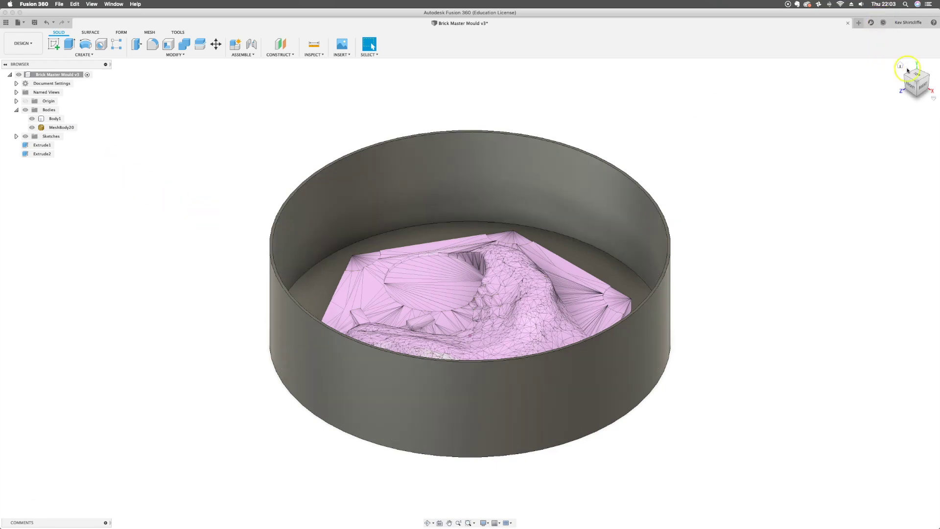
left_click(918, 77)
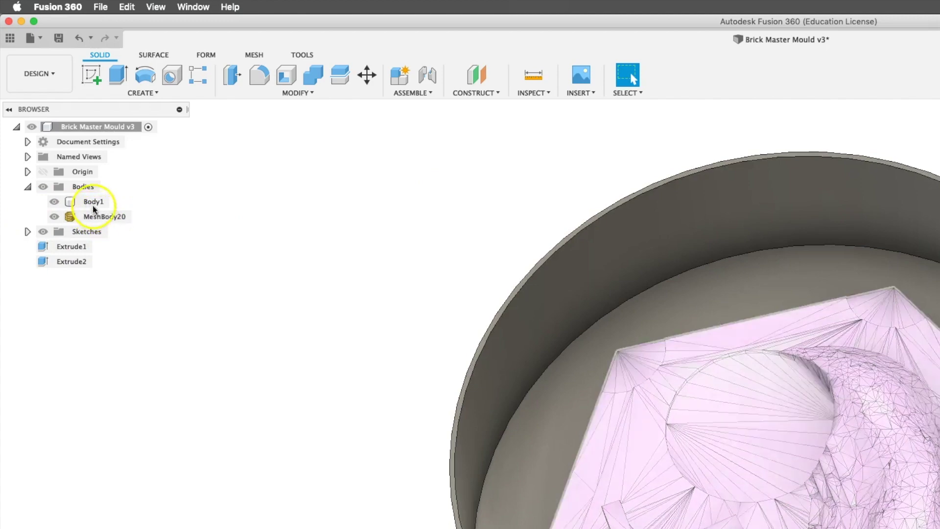
left_click(54, 119)
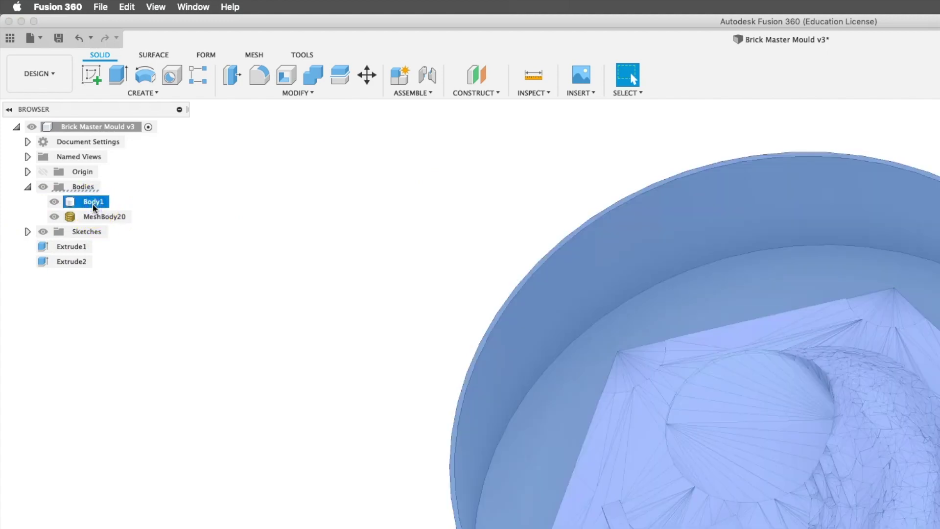
left_click(92, 205)
right_click(92, 205)
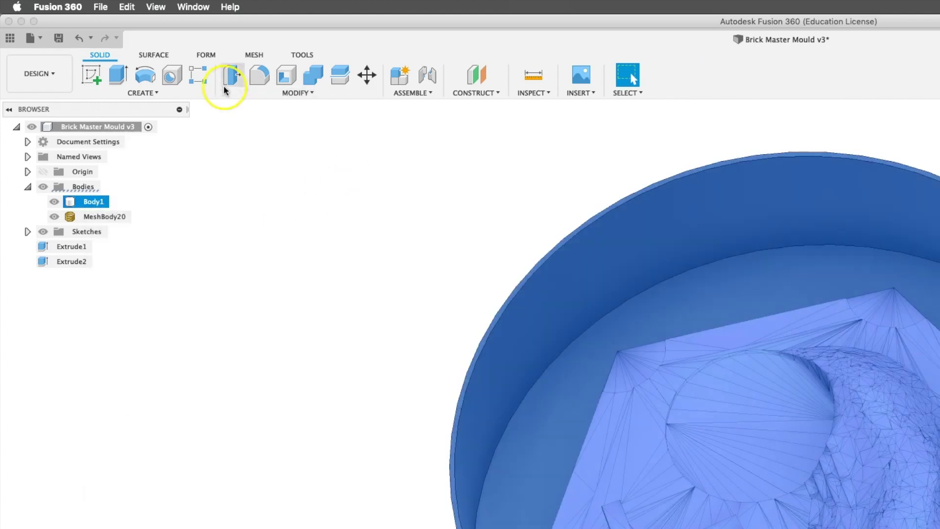
Step: Look for a mesh conversion in the Mesh Create menu and Body1's context menu
left_click(253, 56)
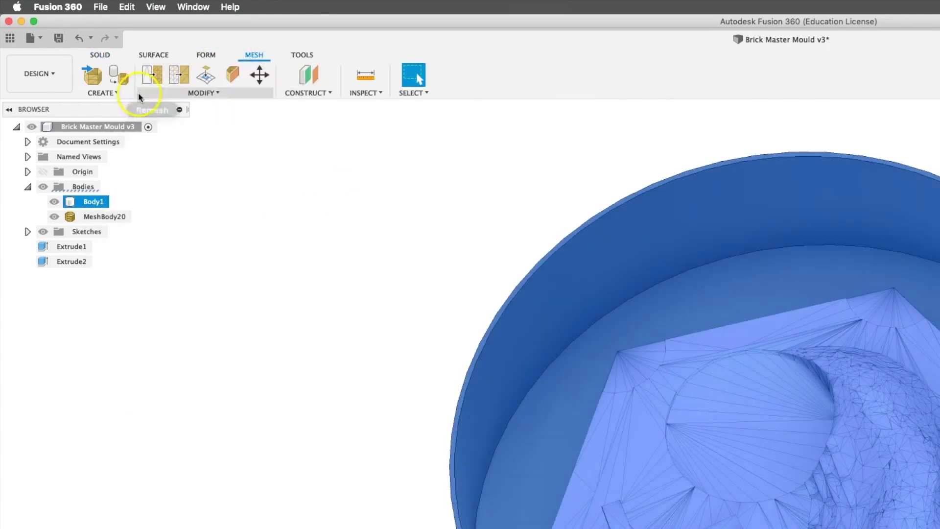
left_click(105, 92)
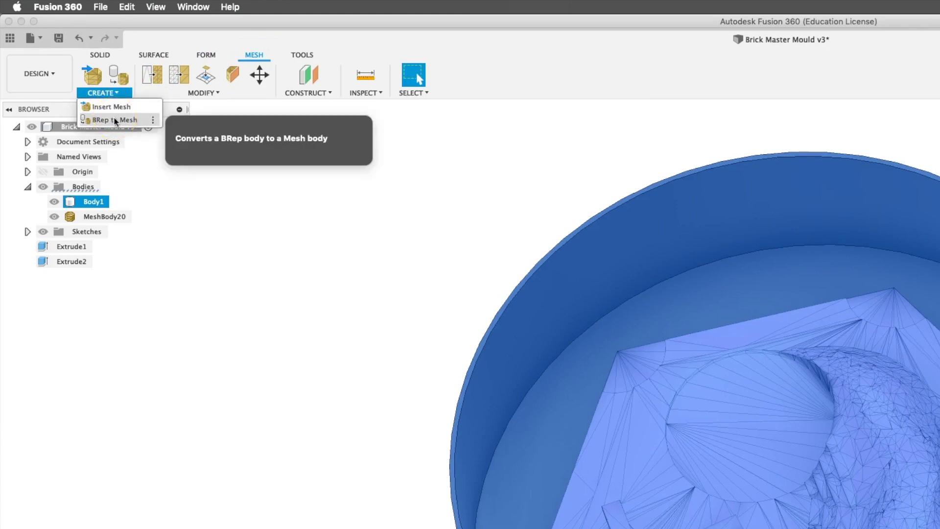
right_click(91, 201)
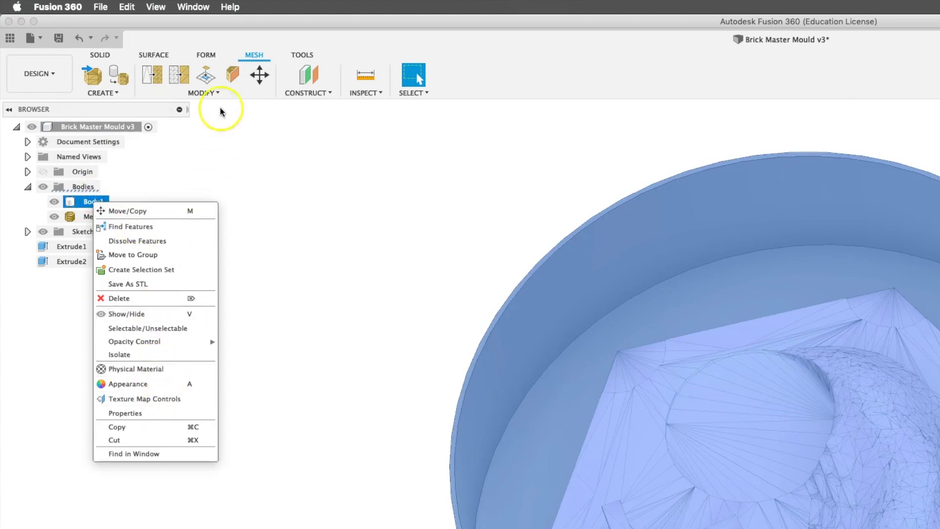
left_click(104, 57)
left_click(100, 55)
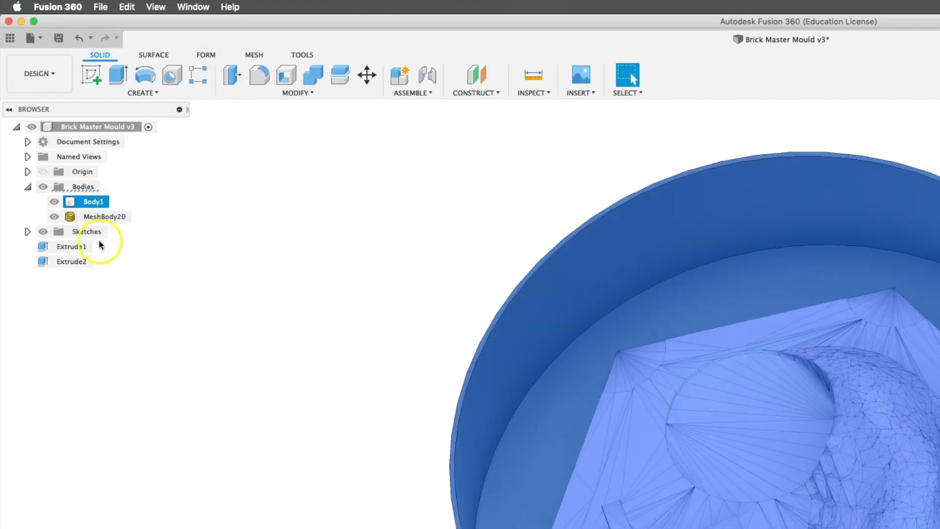
right_click(88, 206)
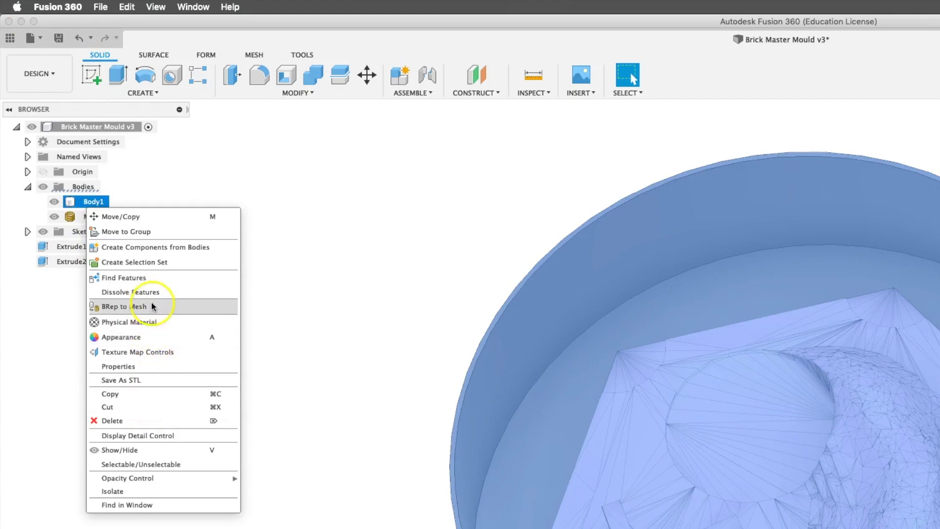
Step: Return to the Mesh tab and reopen the Create dropdown showing BRep to Mesh
left_click(254, 55)
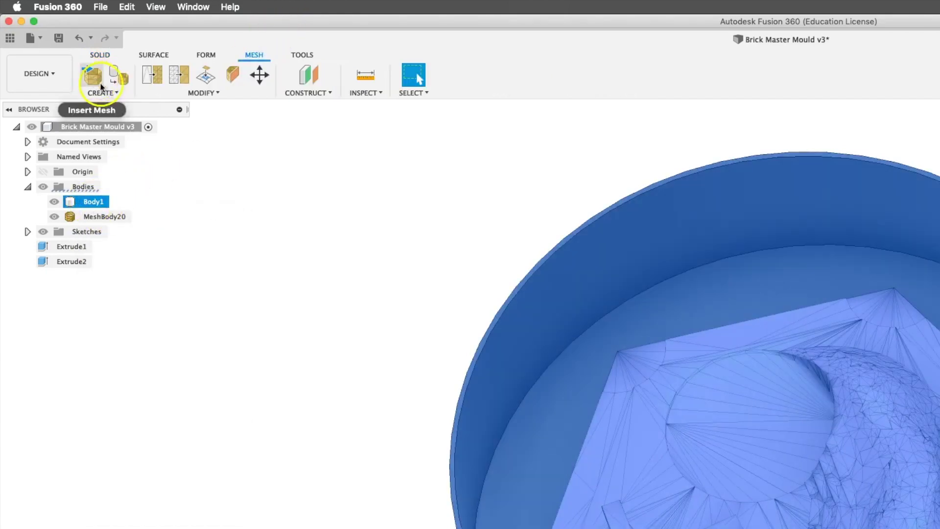
left_click(109, 94)
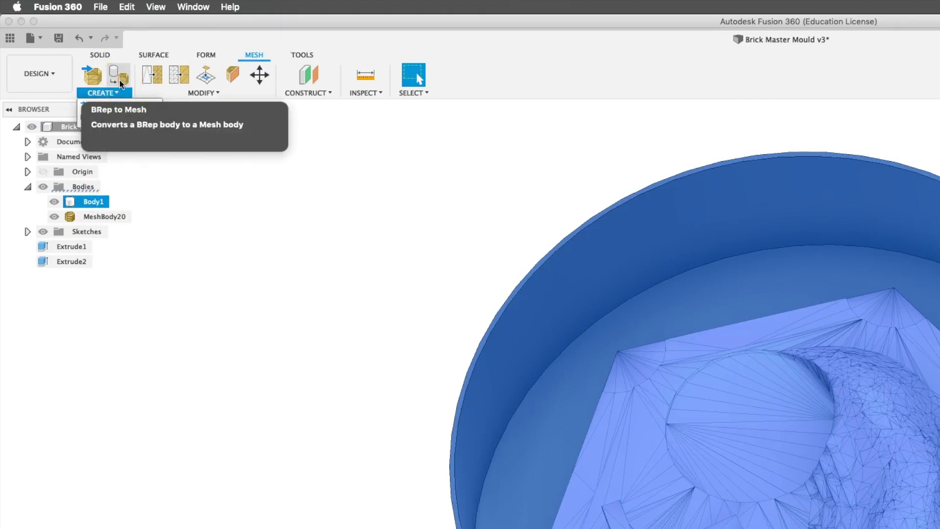
left_click(120, 85)
left_click(146, 141)
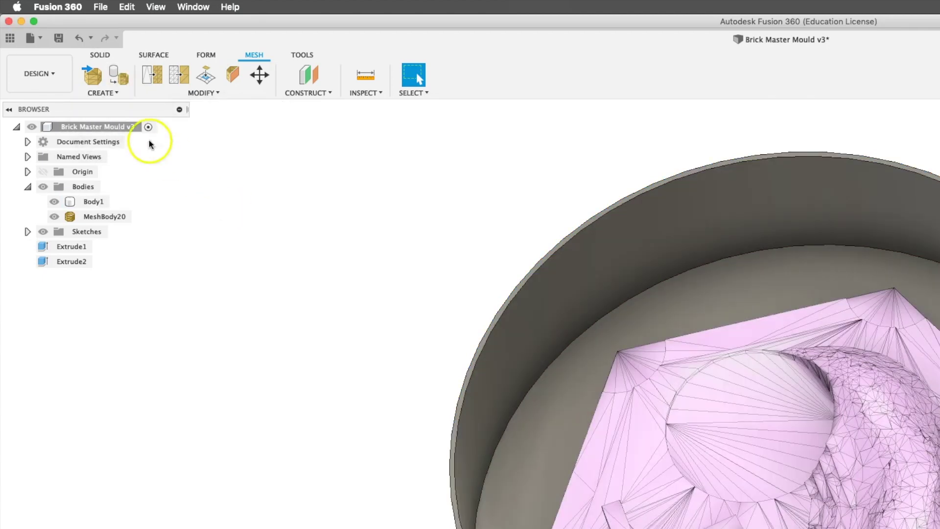
left_click(116, 94)
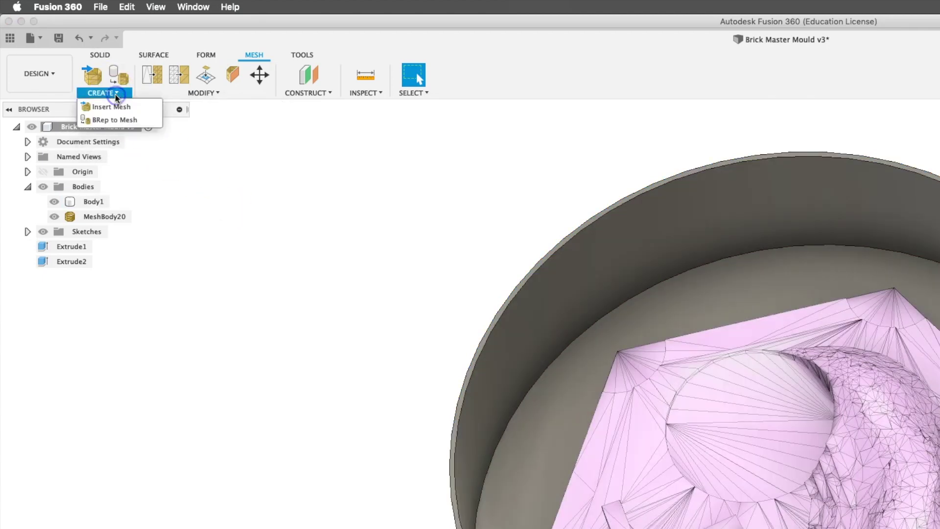
mouse_move(269, 91)
mouse_move(110, 93)
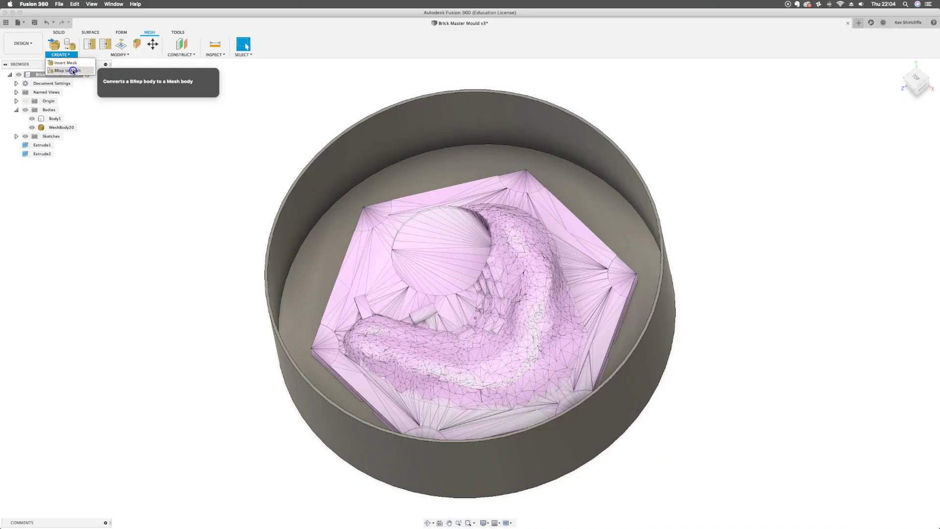
Step: Convert Body1 into a mesh with BRep to Mesh
left_click(124, 120)
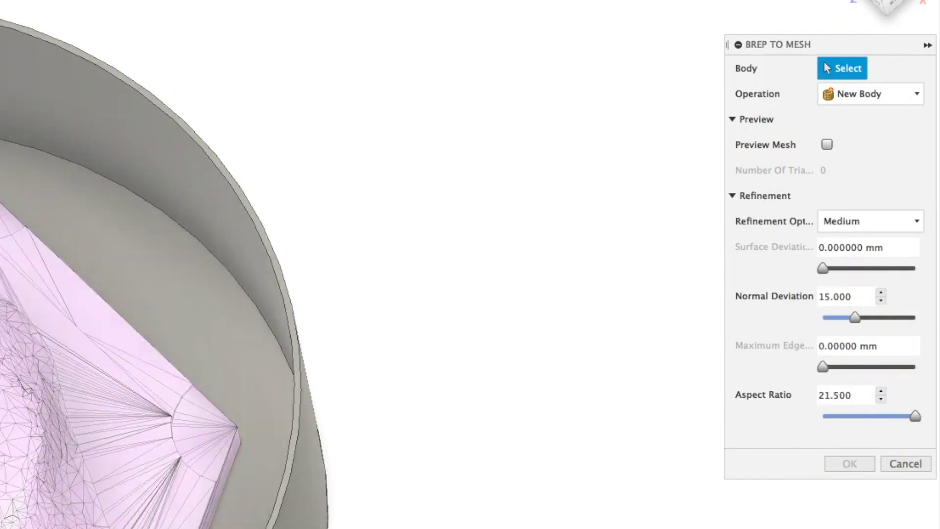
left_click(196, 245)
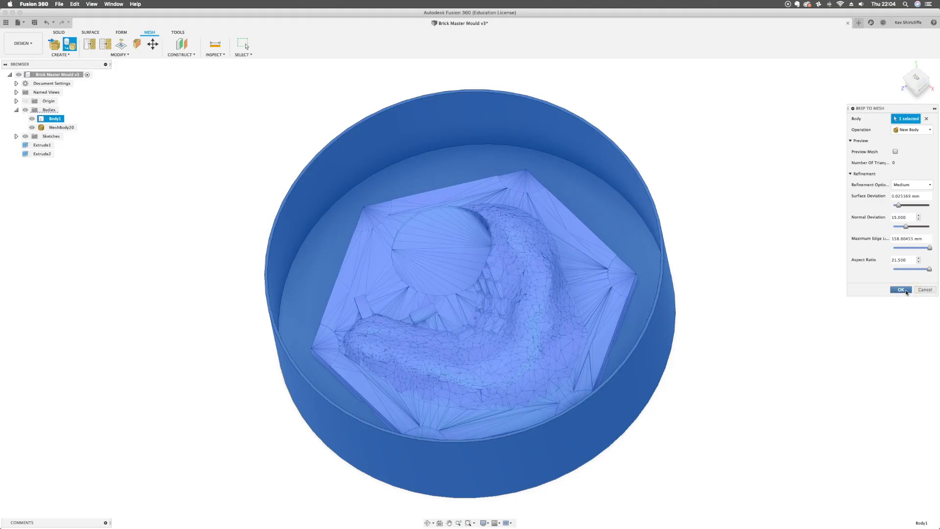
left_click(901, 290)
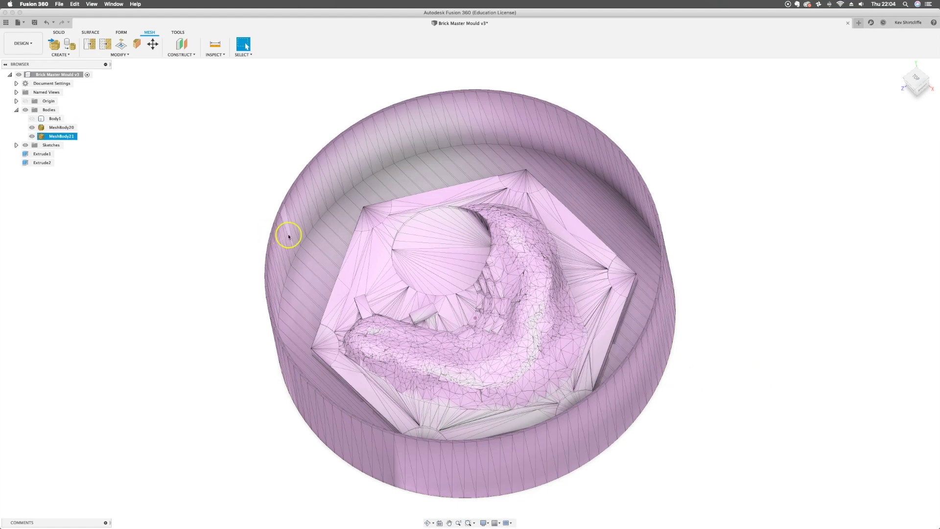
Step: Toggle MeshBody21 and MeshBody20 visibility to compare them, then select MeshBody20
left_click(32, 136)
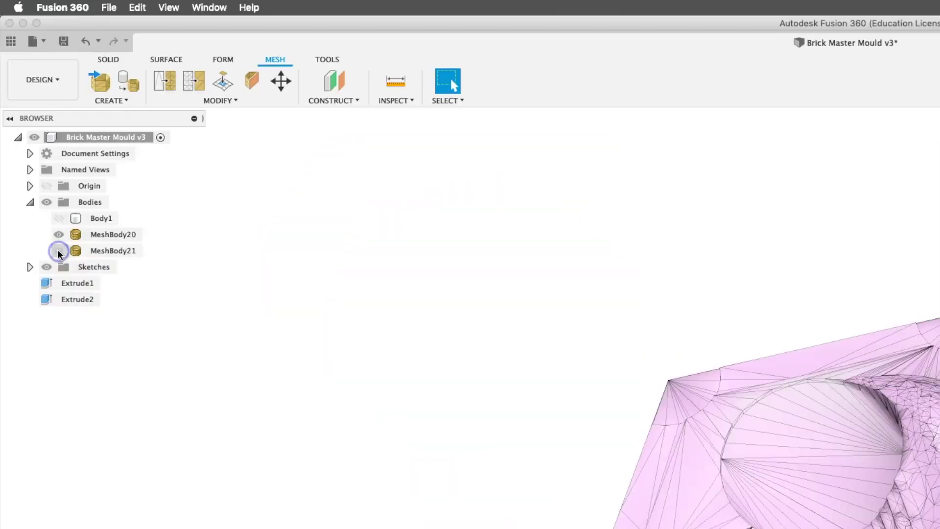
left_click(58, 251)
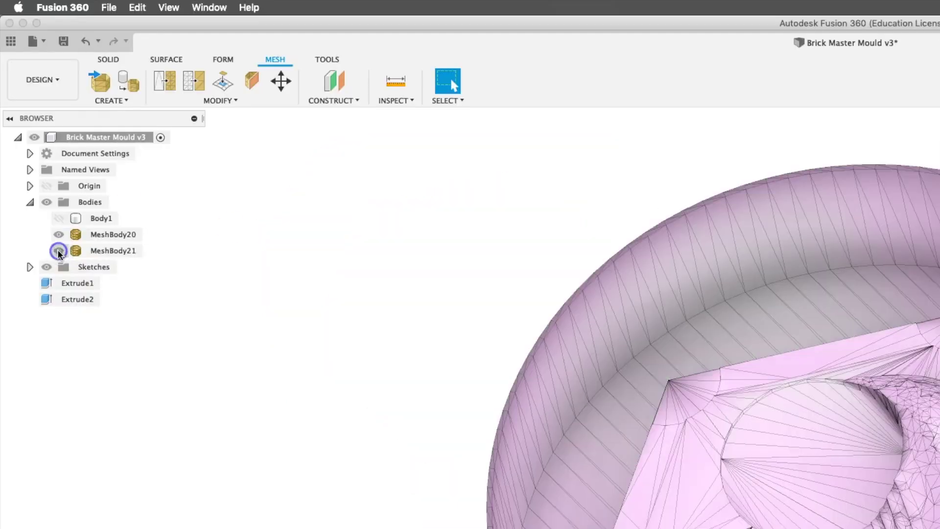
left_click(59, 235)
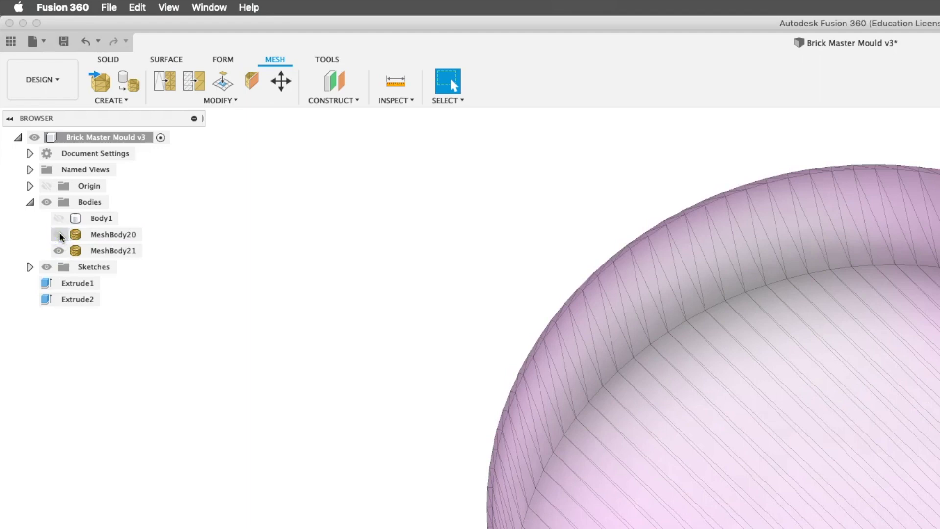
left_click(59, 234)
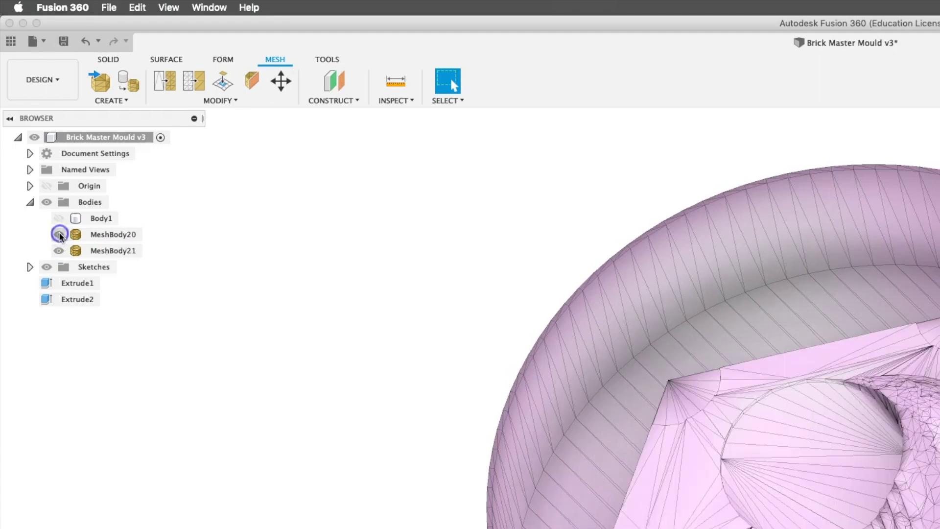
left_click(110, 238)
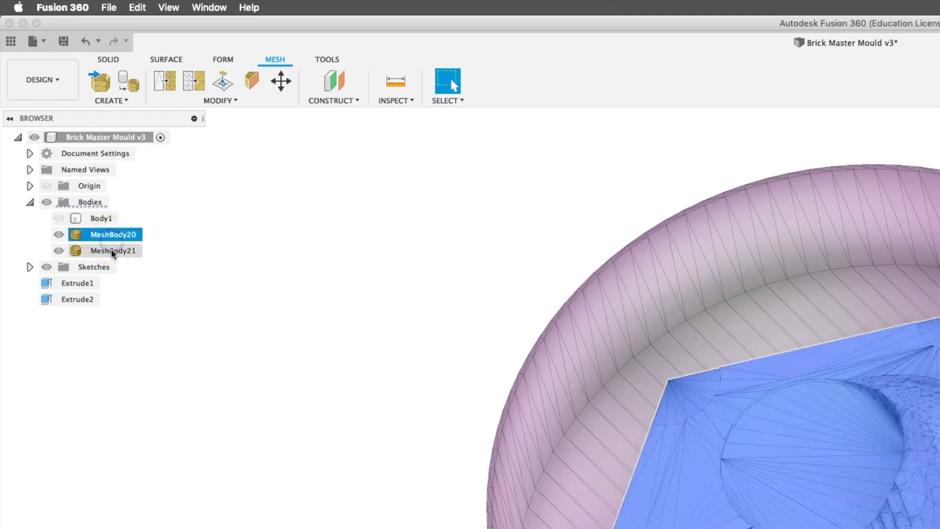
Step: Select both meshes and try Merge Bodies from the Modify menu
left_click(111, 250, "shift")
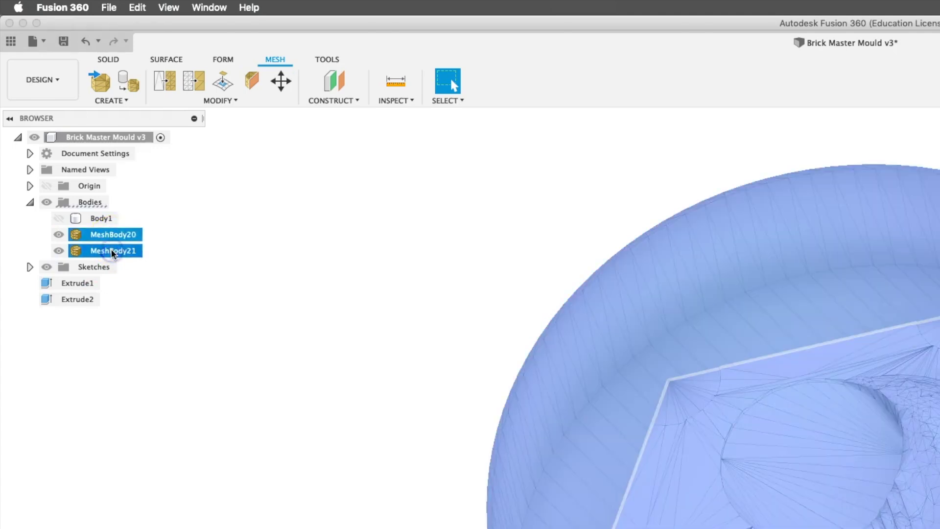
right_click(110, 250)
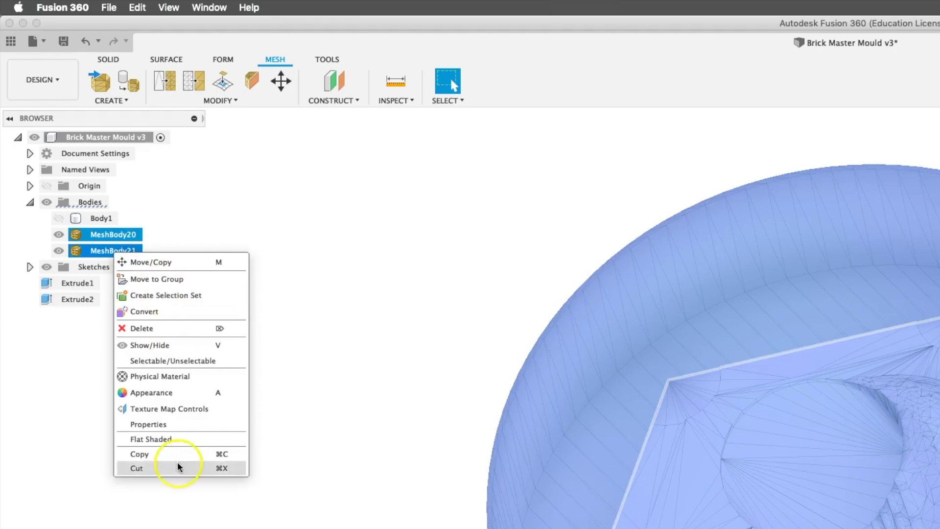
left_click(228, 101)
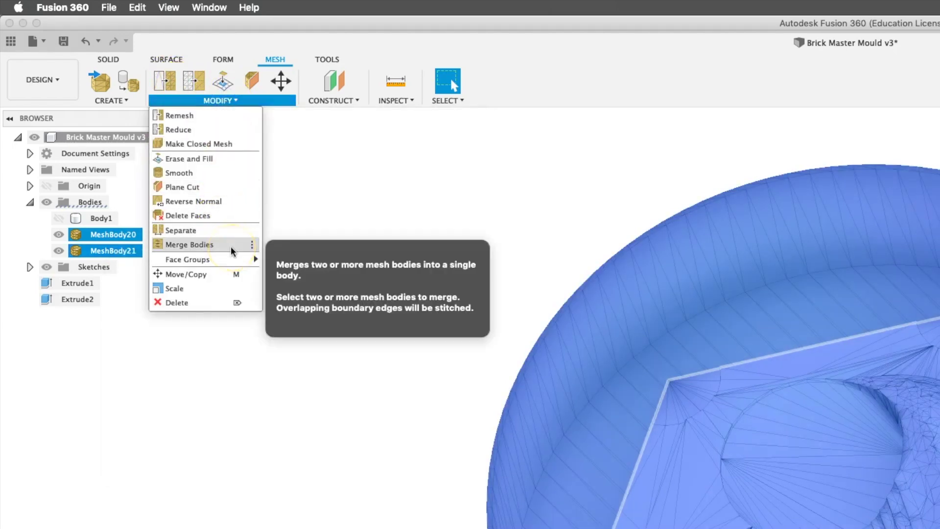
left_click(231, 247)
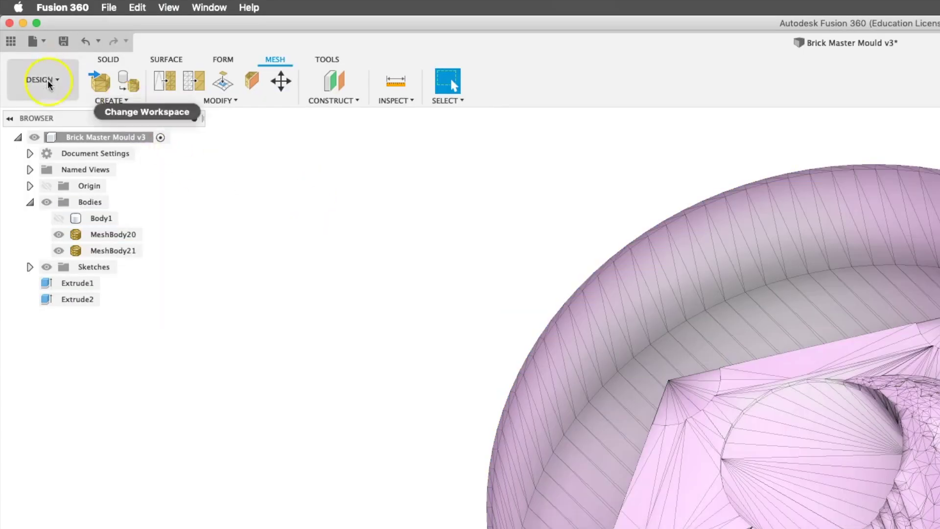
left_click(108, 60)
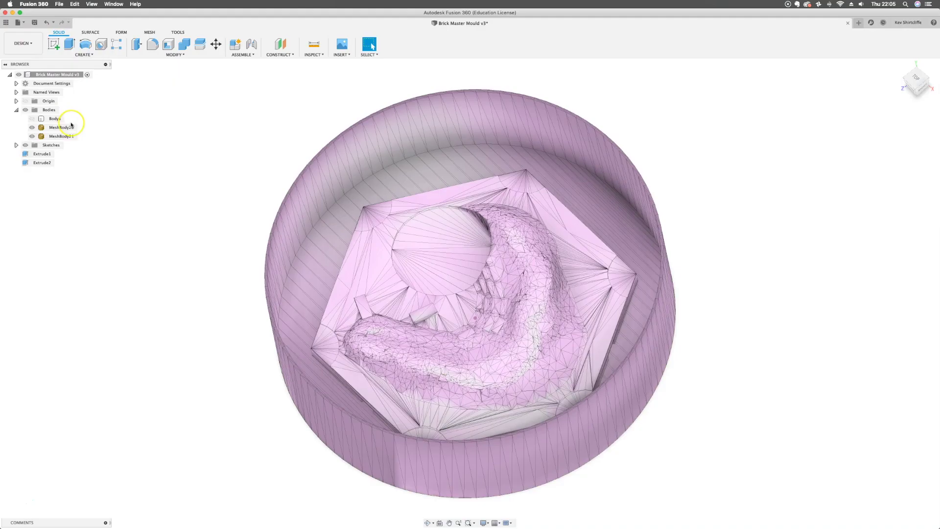
Step: Merge MeshBody20 and MeshBody21 with Mesh > Modify > Merge Bodies
left_click(113, 234)
left_click(113, 250, "shift")
right_click(67, 136)
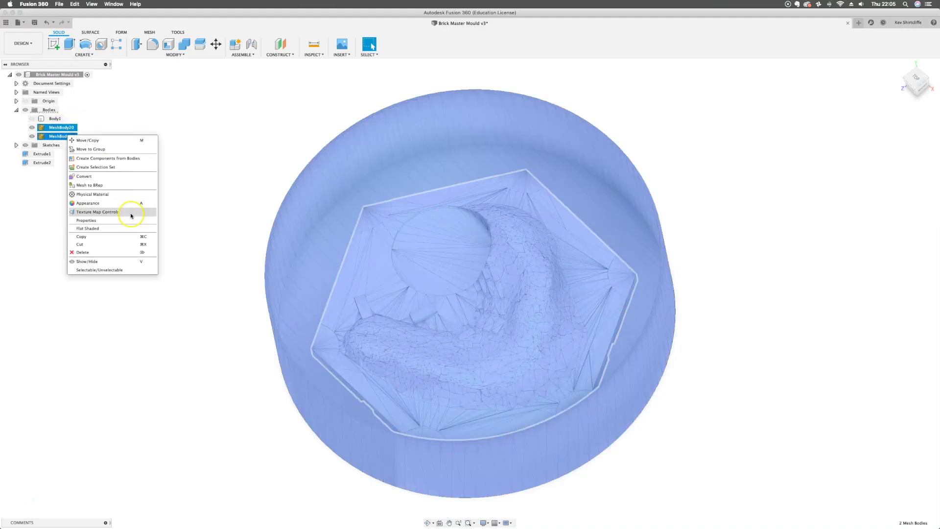
left_click(149, 32)
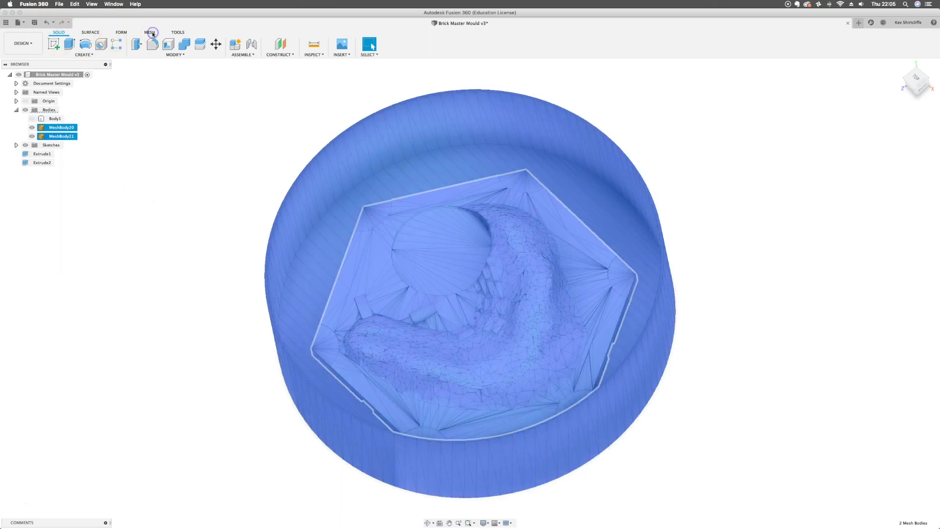
left_click(116, 55)
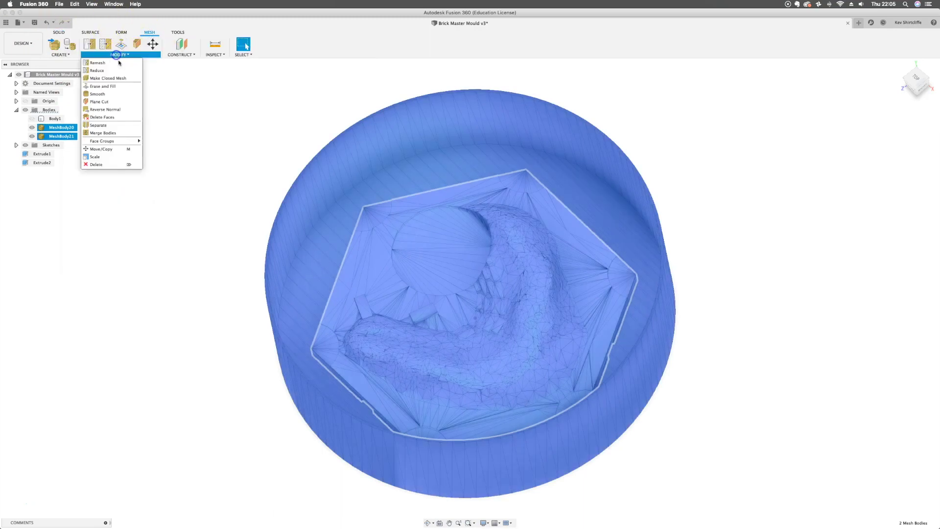
left_click(116, 133)
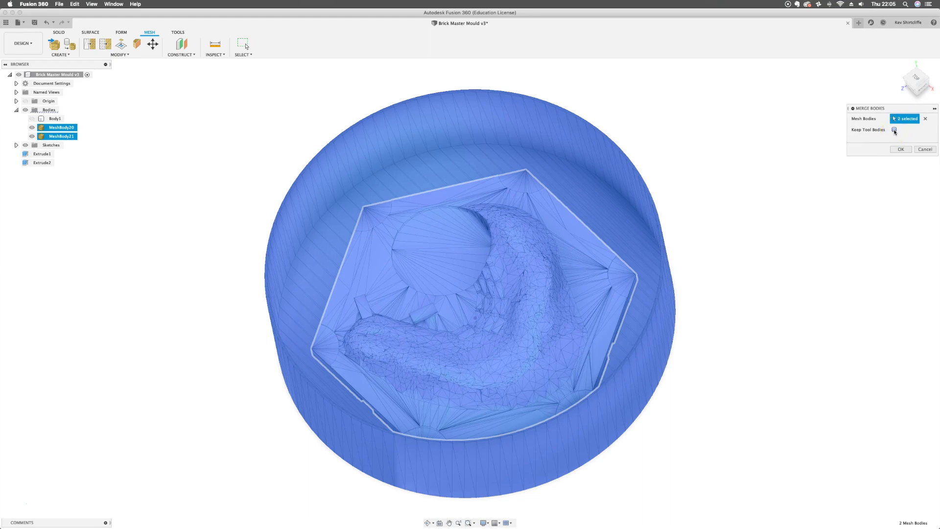
left_click(900, 148)
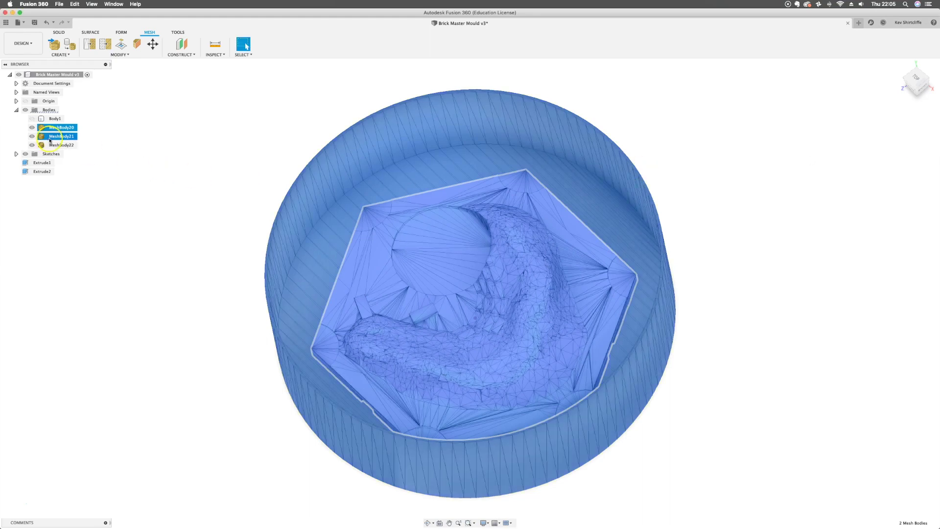
Step: Hide MeshBody20 and MeshBody21, leaving only MeshBody22 visible
left_click(33, 137)
left_click(32, 136)
left_click(32, 137)
left_click(33, 136)
left_click(33, 136)
left_click(32, 136)
left_click(32, 136)
left_click(32, 136)
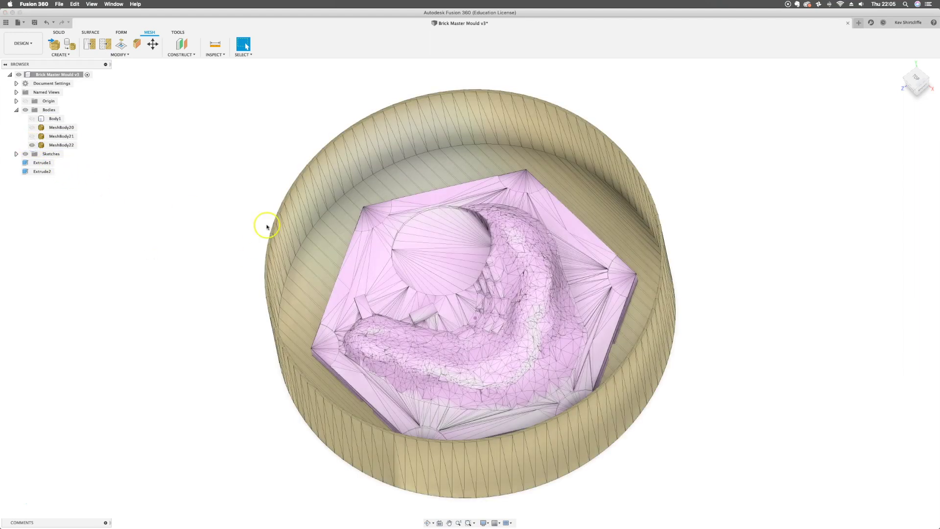
Step: Check MeshBody22's context menu, then clear the selection and return to the Solid tools
right_click(68, 145)
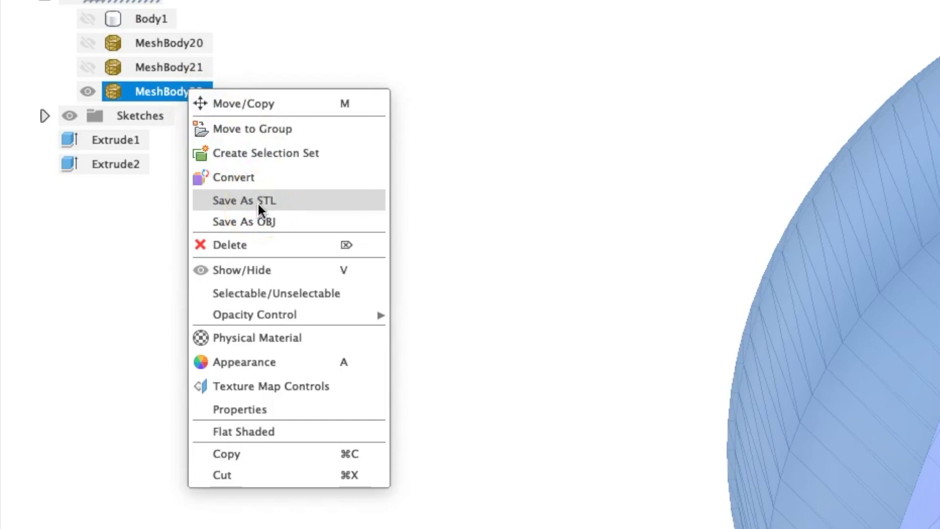
left_click(537, 200)
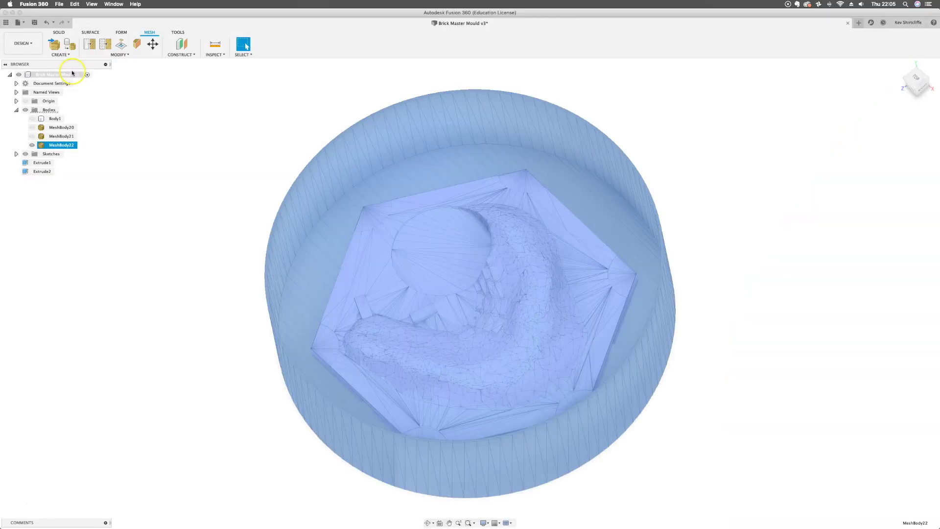
left_click(71, 44)
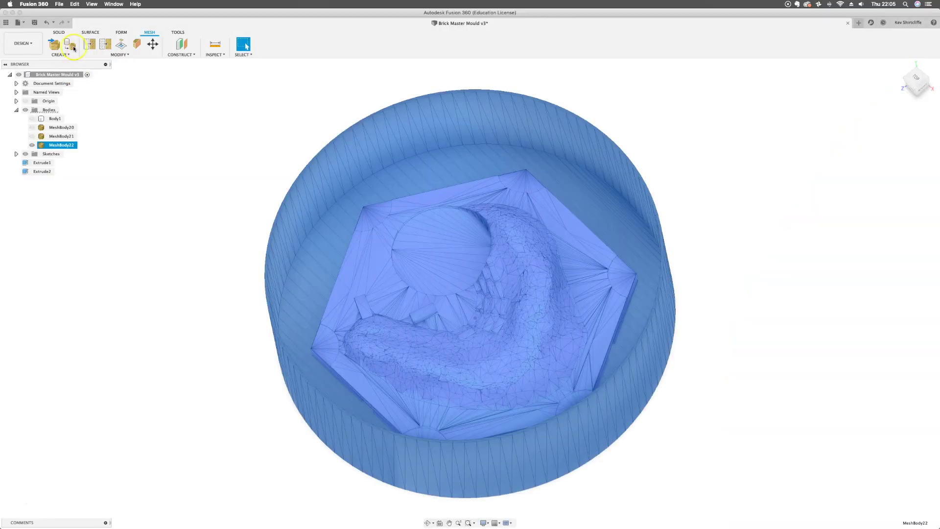
left_click(66, 36)
left_click(122, 159)
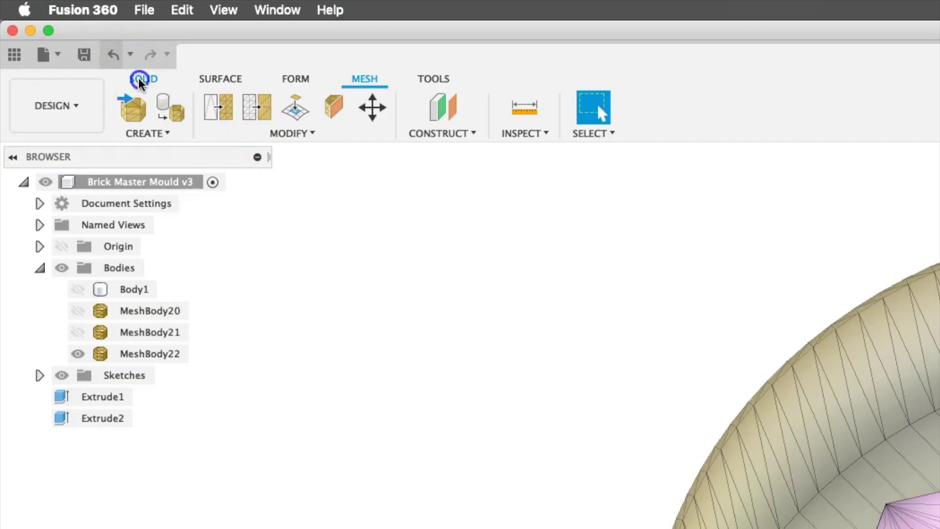
left_click(58, 33)
Step: Create Component2:1 from MeshBody22 and expand its Bodies folder
right_click(141, 356)
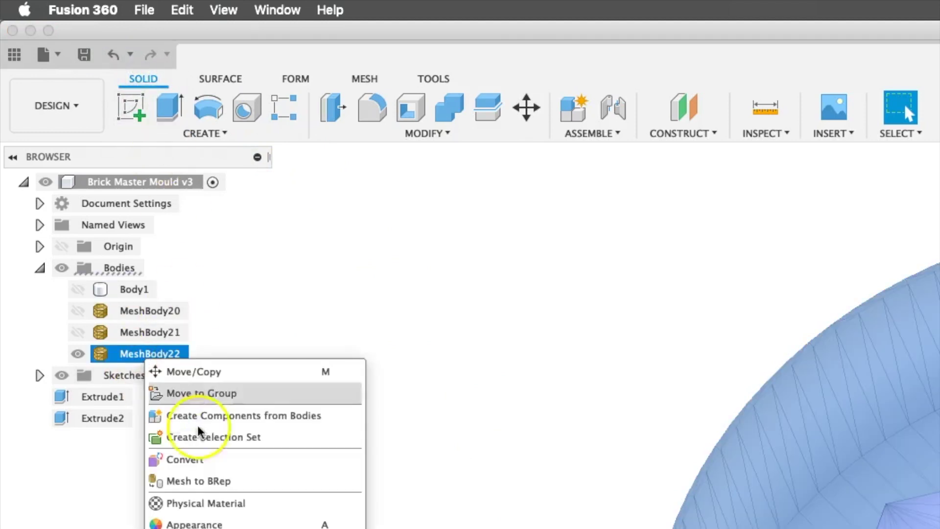
left_click(220, 417)
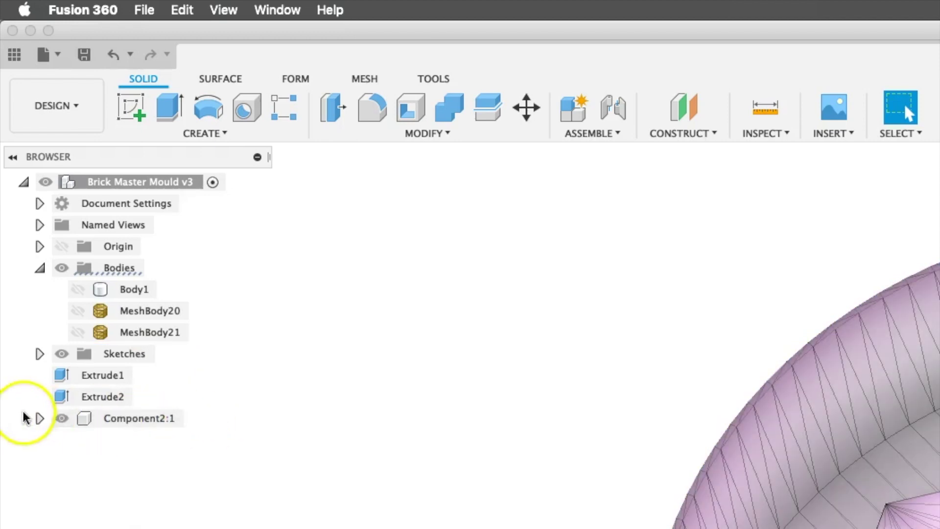
left_click(39, 418)
left_click(57, 461)
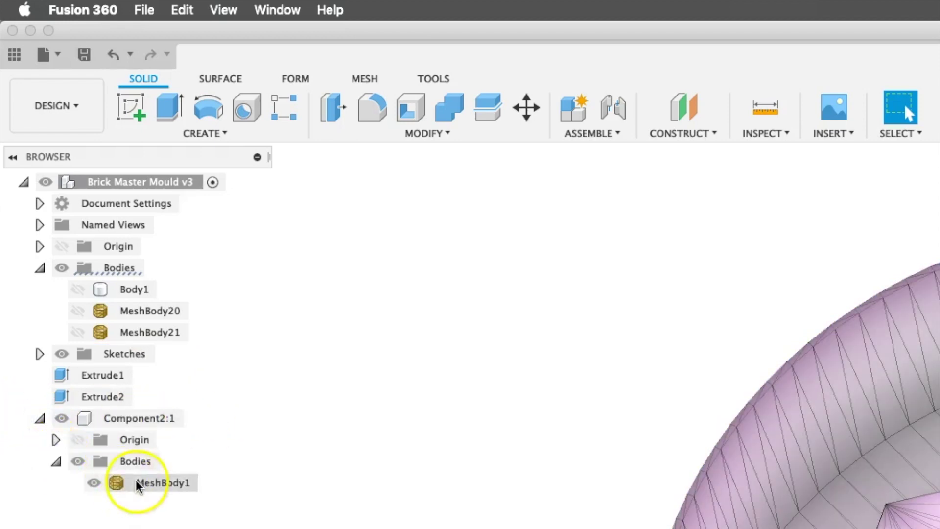
Step: Start a Save As STL export of MeshBody1 in Component2:1
left_click(161, 484)
right_click(161, 483)
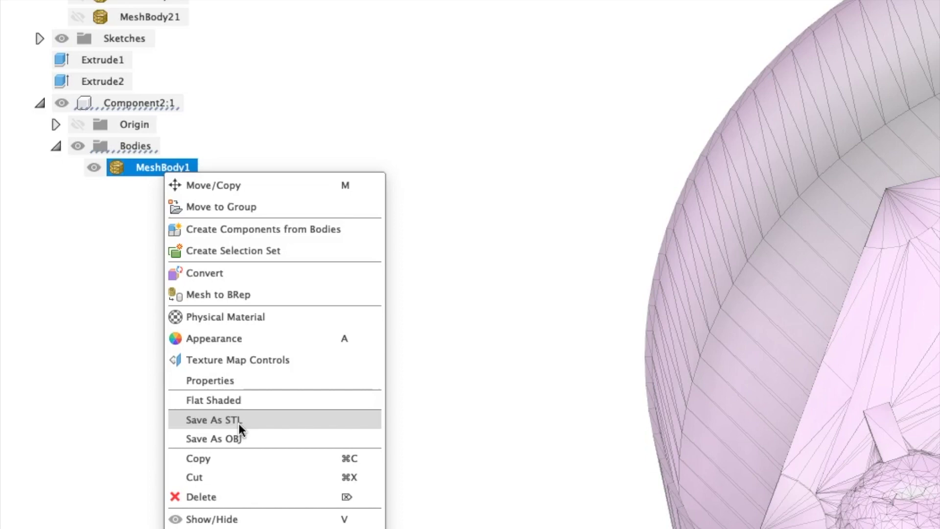
left_click(239, 420)
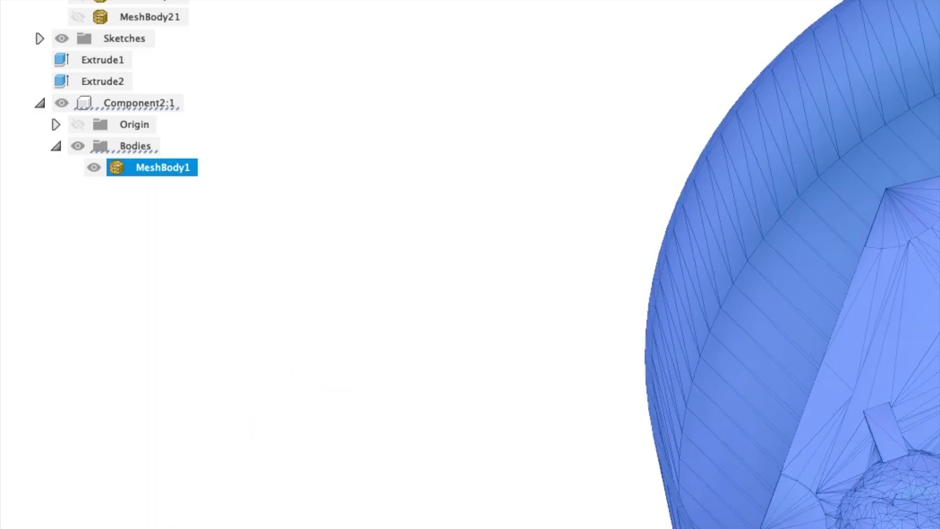
left_click(878, 117)
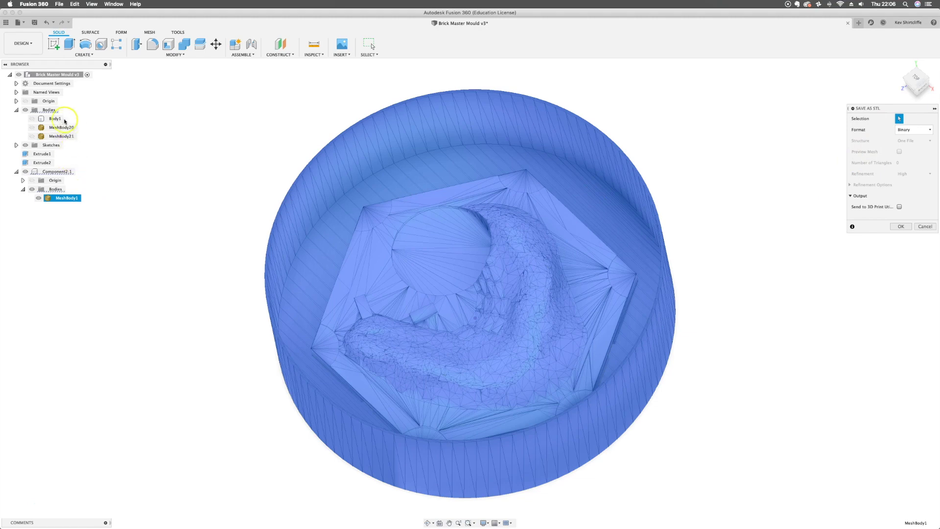
Step: Export MeshBody1 as Combined.stl without sending it to the 3D Print Utility
left_click(61, 136)
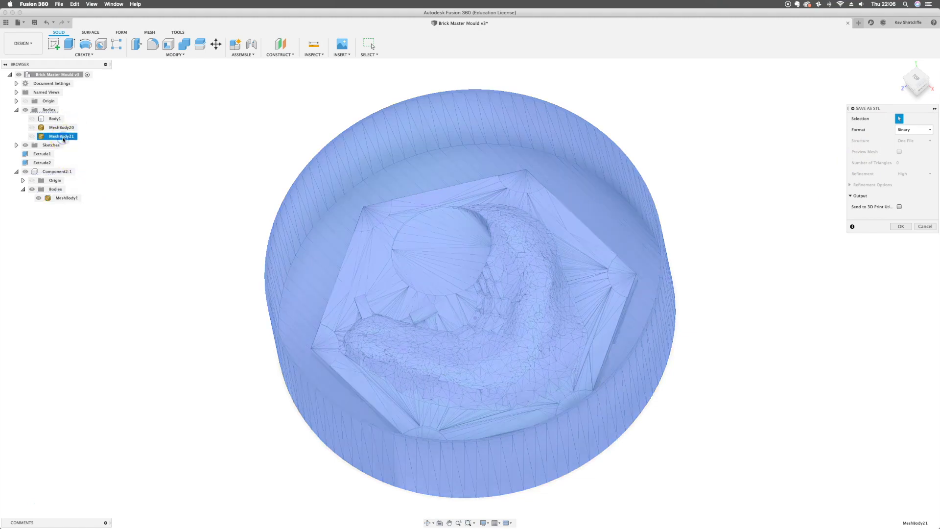
left_click(70, 198)
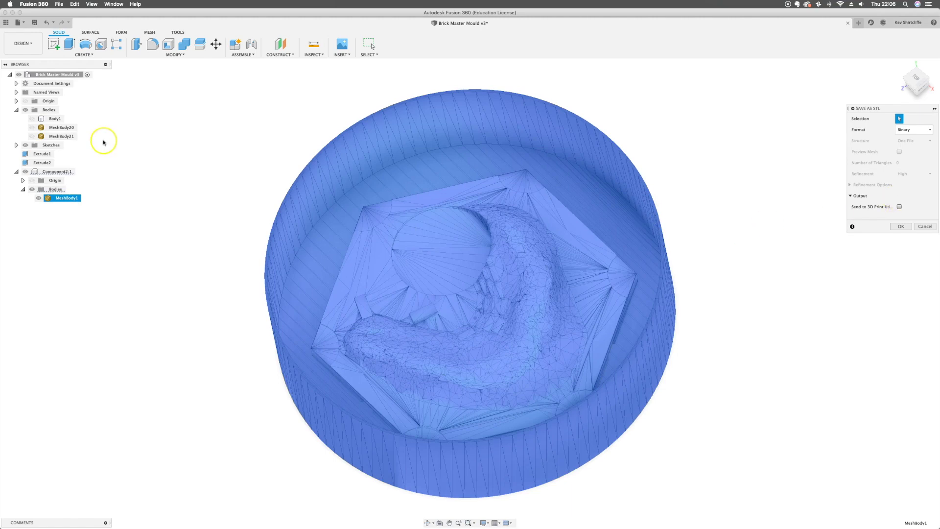
left_click(900, 206)
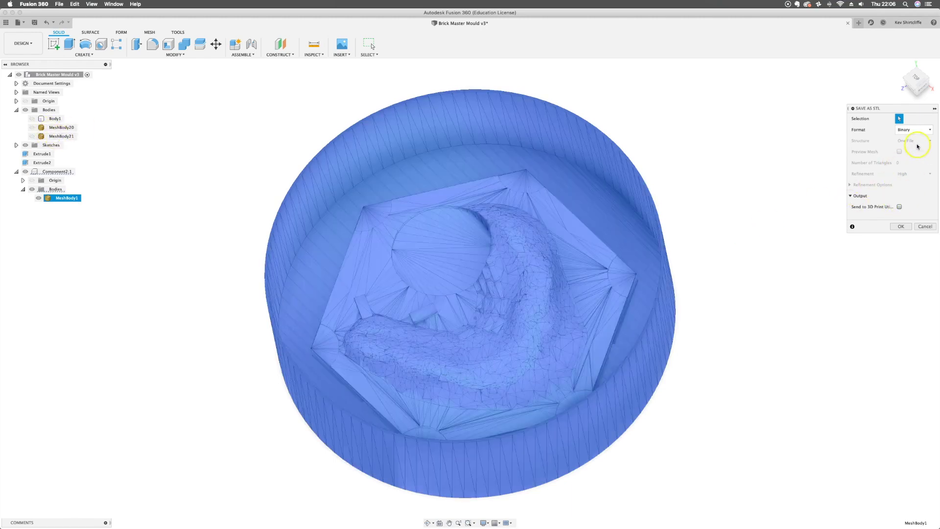
left_click(899, 226)
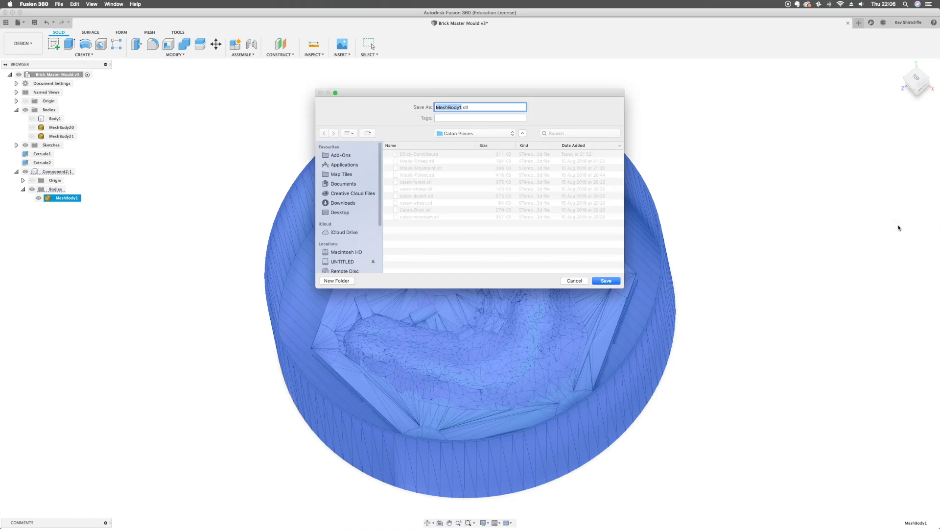
type("Combined")
key("Return")
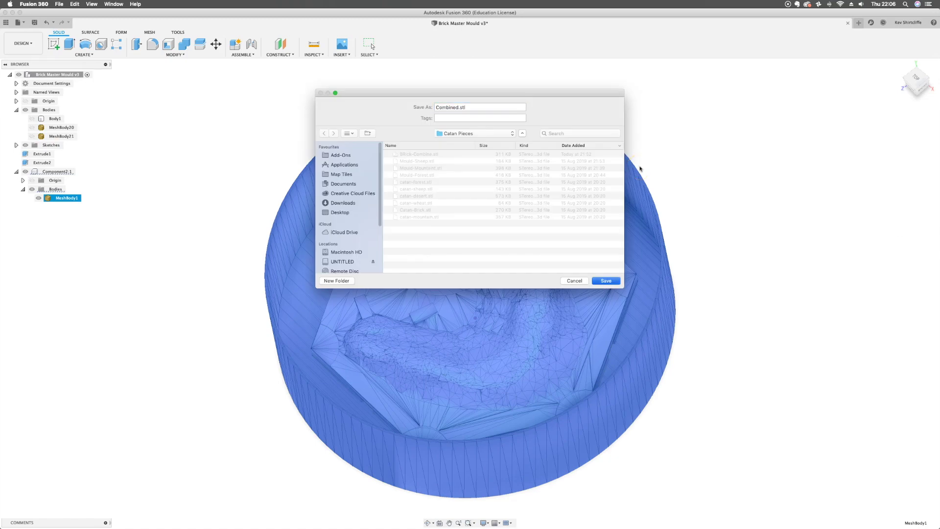
Step: Open Combined.stl from the Catan Pieces folder in MakerBot Print
mouse_move(57, 527)
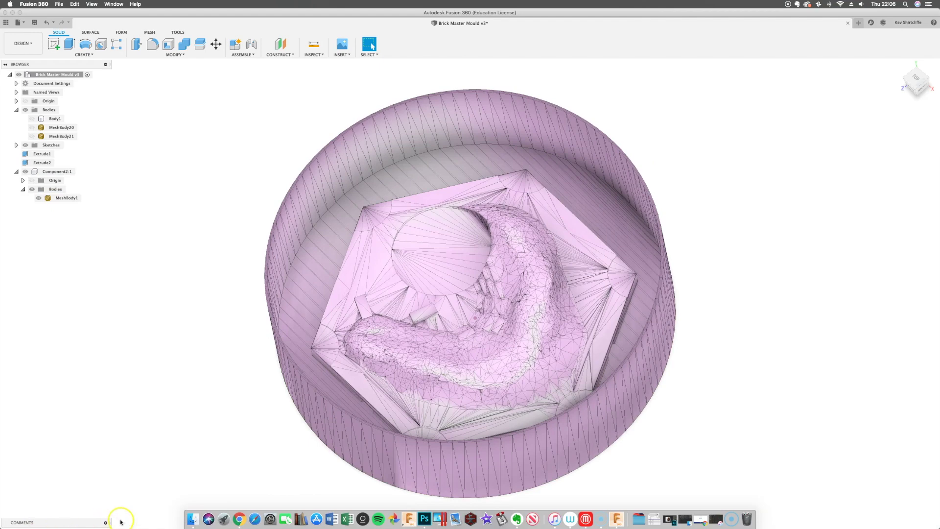
left_click(197, 522)
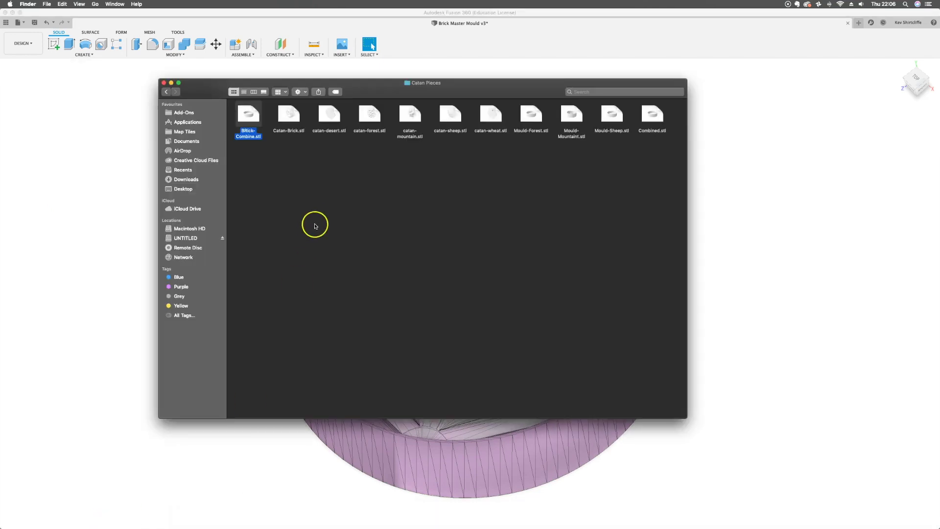
left_click(315, 223)
double_click(652, 114)
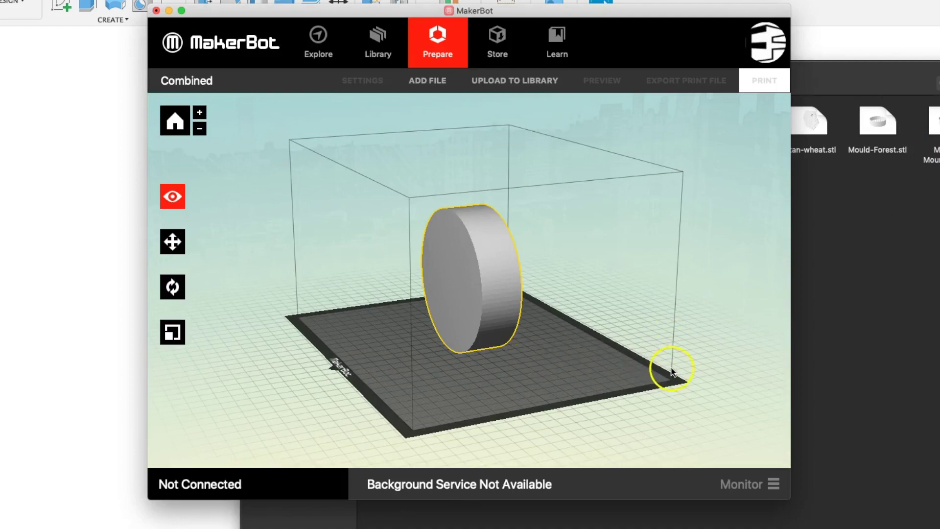
Step: Orbit the MakerBot Print view to face the Combined disc's design
left_click_drag(708, 376, 581, 373)
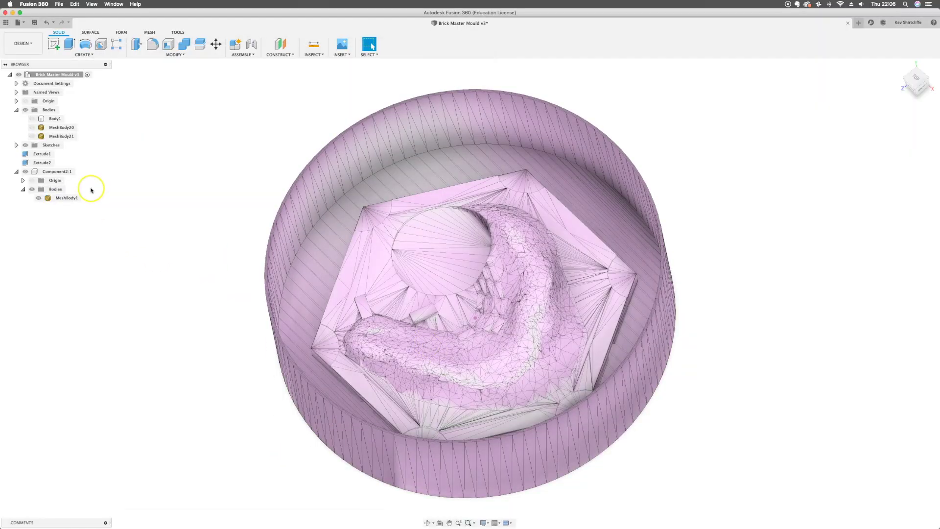
left_click(313, 254)
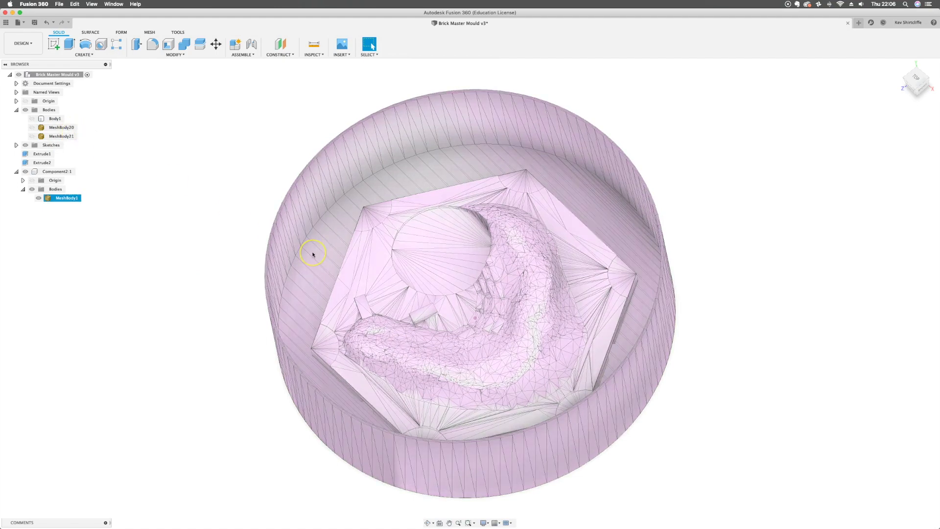